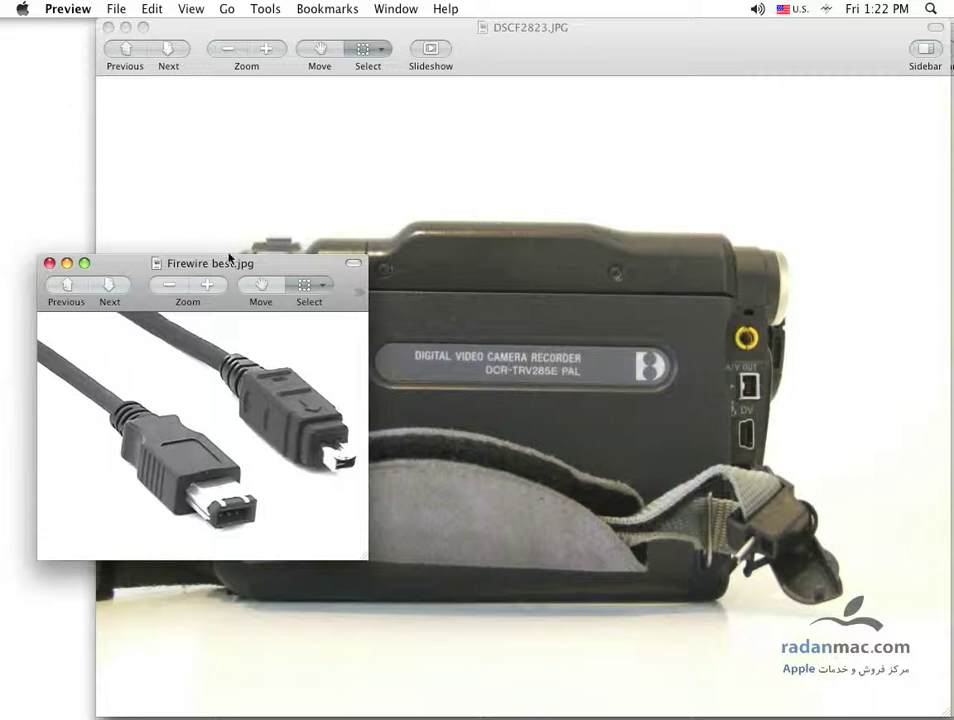
Reposition the FireWire cable image in the Preview window.
left_click_drag(299, 270, 296, 273)
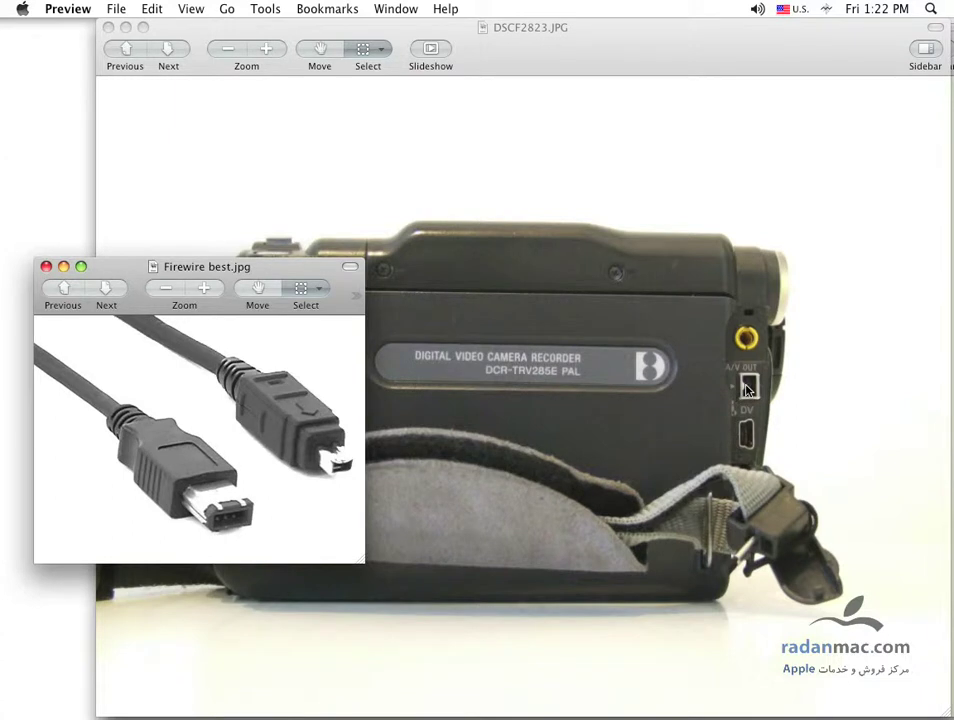
mouse_move(295, 272)
left_mouse_down()
mouse_move(298, 304)
mouse_move(298, 283)
left_mouse_up()
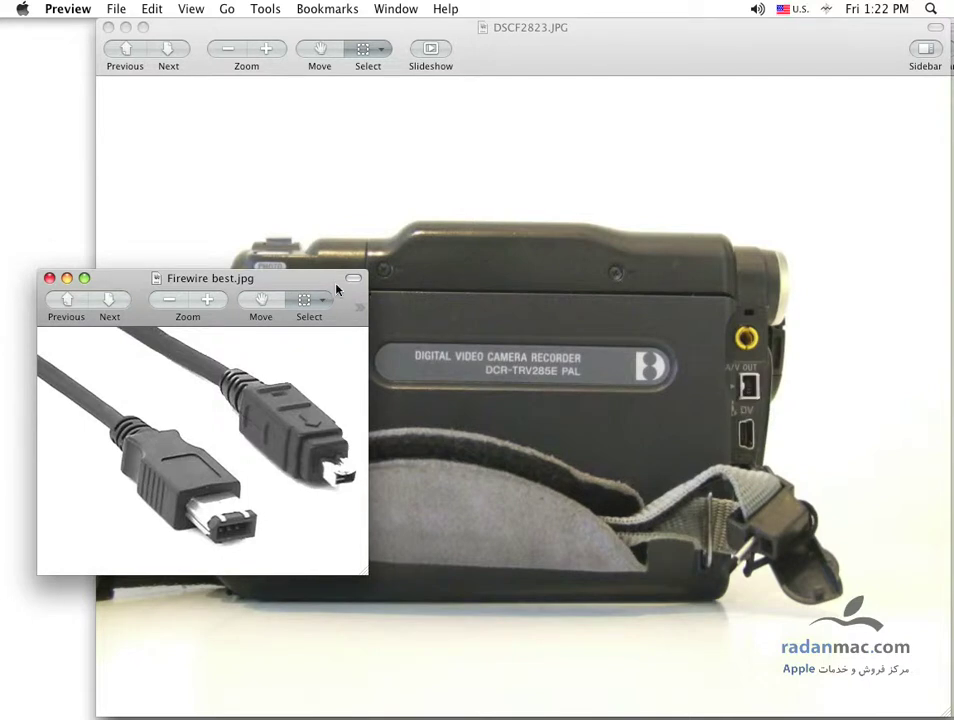
left_click_drag(319, 287, 320, 282)
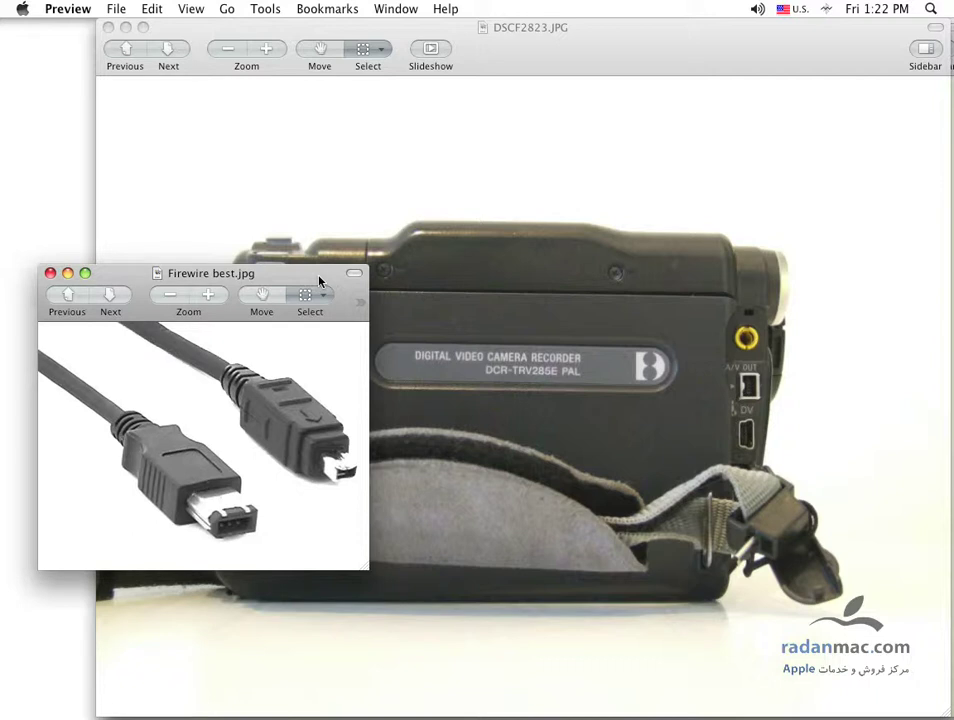
mouse_move(319, 281)
left_mouse_down()
mouse_move(330, 260)
mouse_move(317, 308)
mouse_move(316, 300)
left_mouse_up()
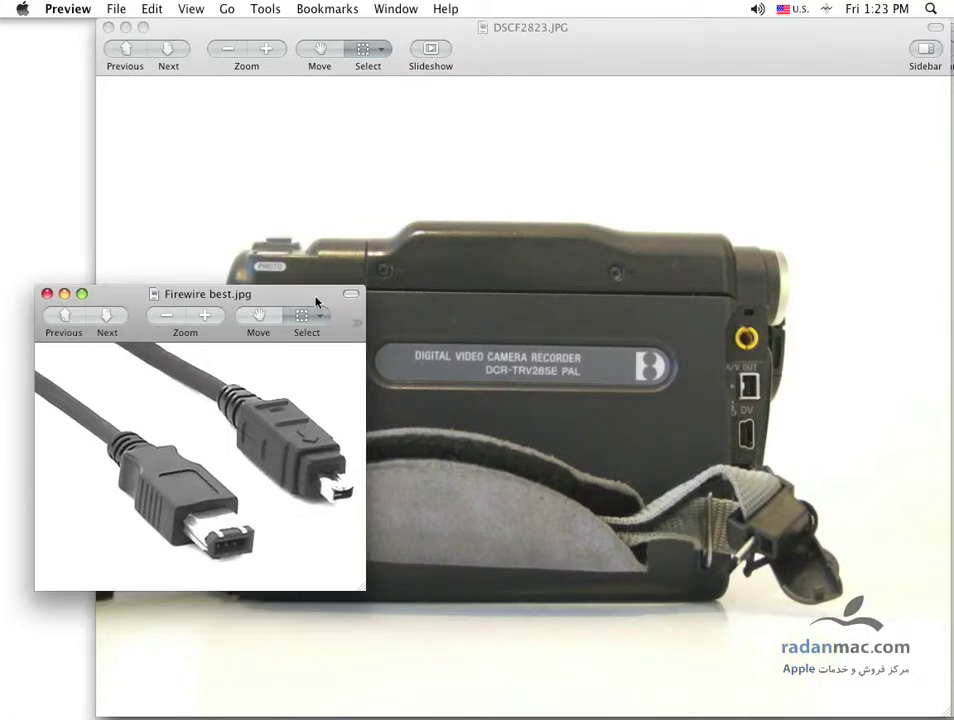
left_click_drag(316, 301, 316, 307)
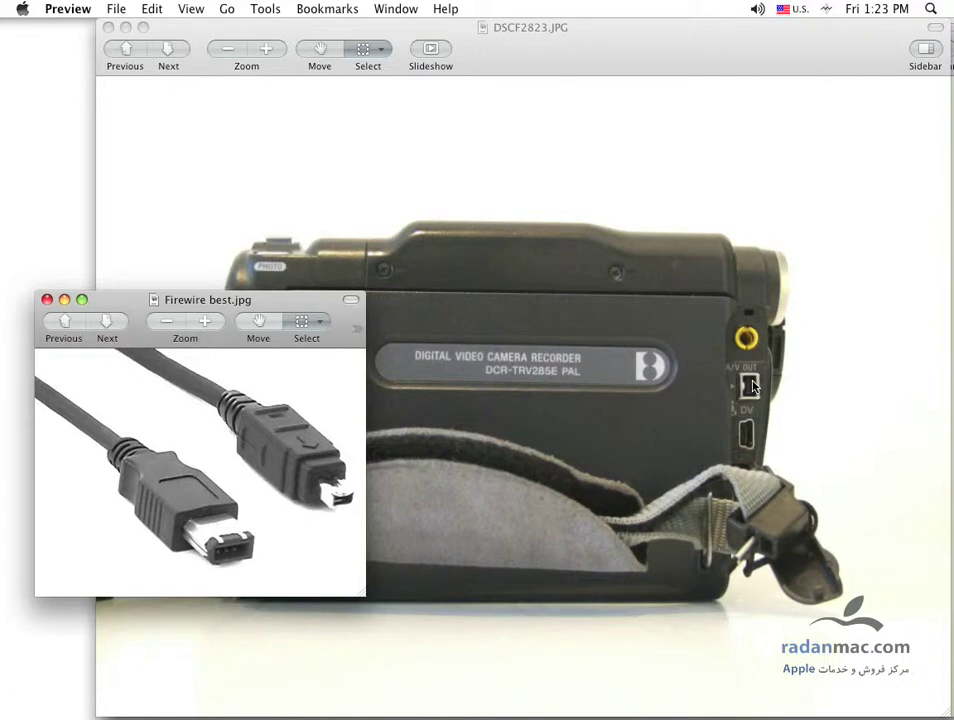
Bring the DSCF2830.JPG camcorder port close-up forward beside the FireWire cable image.
left_click(388, 8)
left_click(418, 145)
left_click_drag(296, 26, 432, 168)
left_click(535, 40)
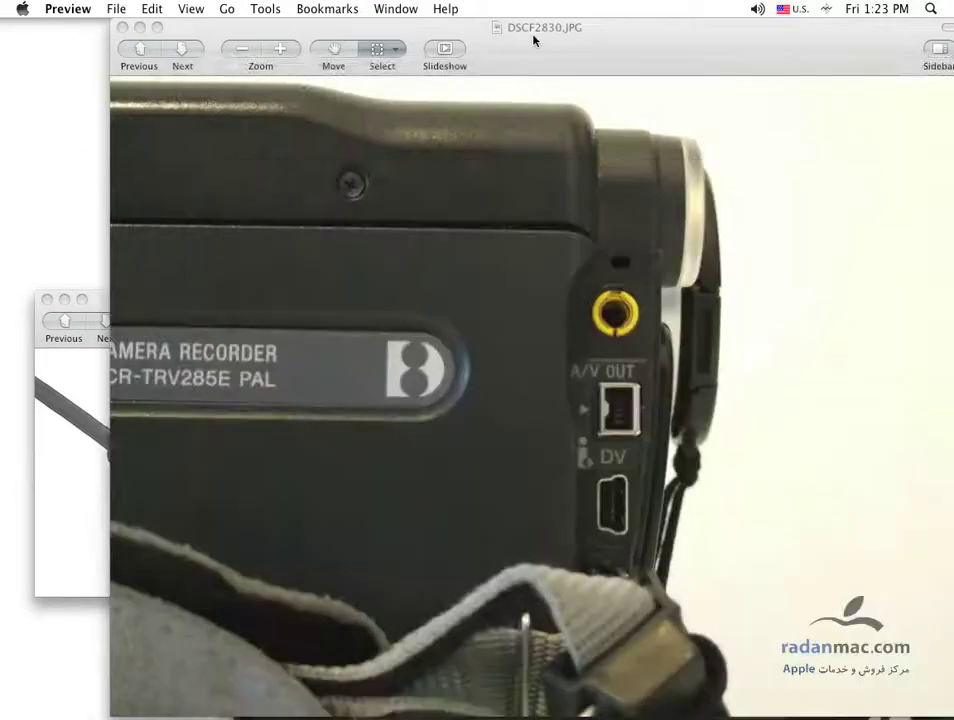
left_click(90, 305)
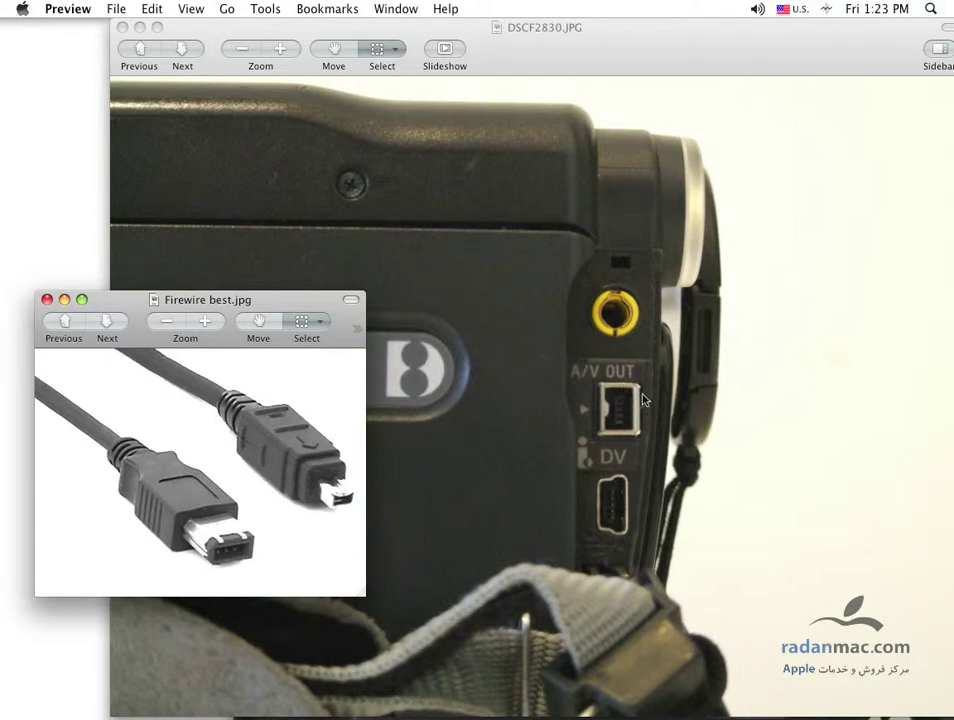
mouse_move(259, 299)
left_mouse_down()
mouse_move(257, 235)
mouse_move(270, 288)
left_mouse_up()
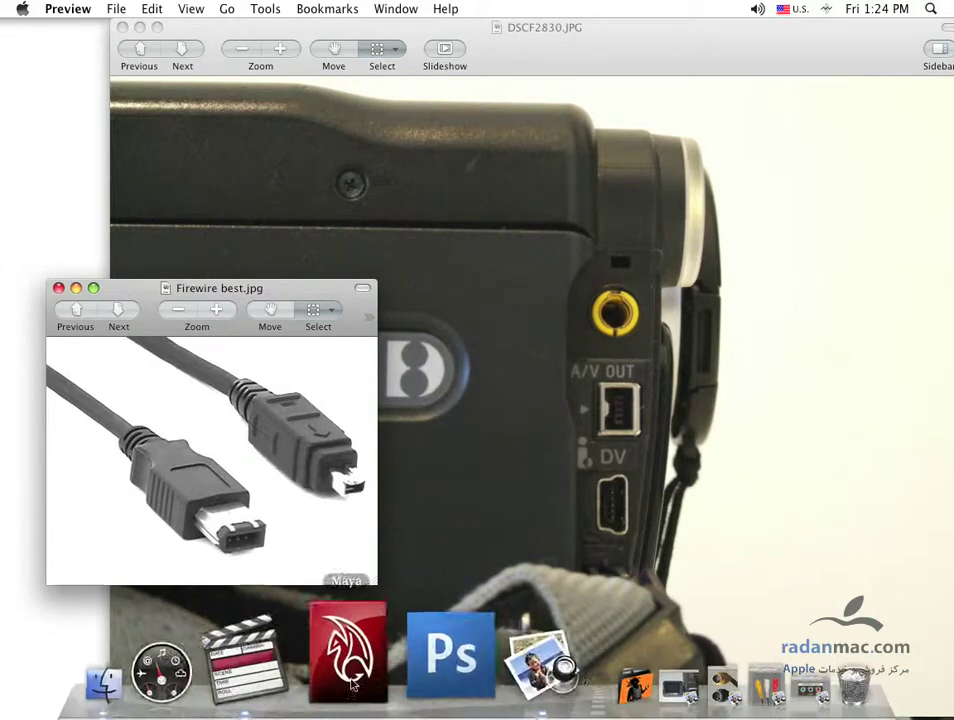
left_click(318, 680)
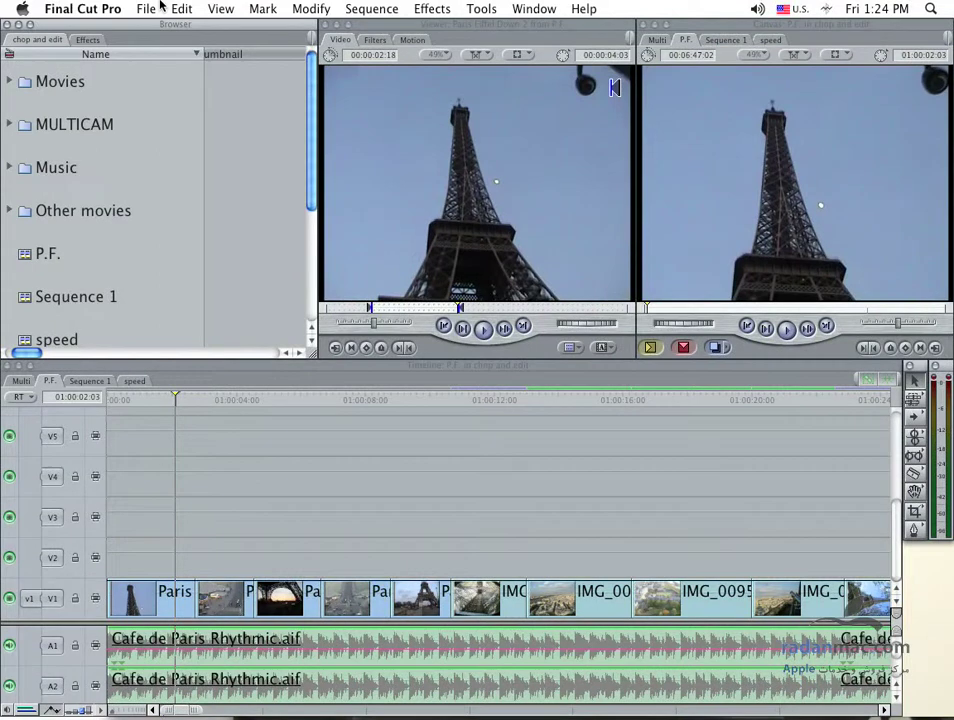
Open File > Log and Capture, showing VTR OK and reel 001, and position its window.
left_click(148, 9)
left_click(251, 328)
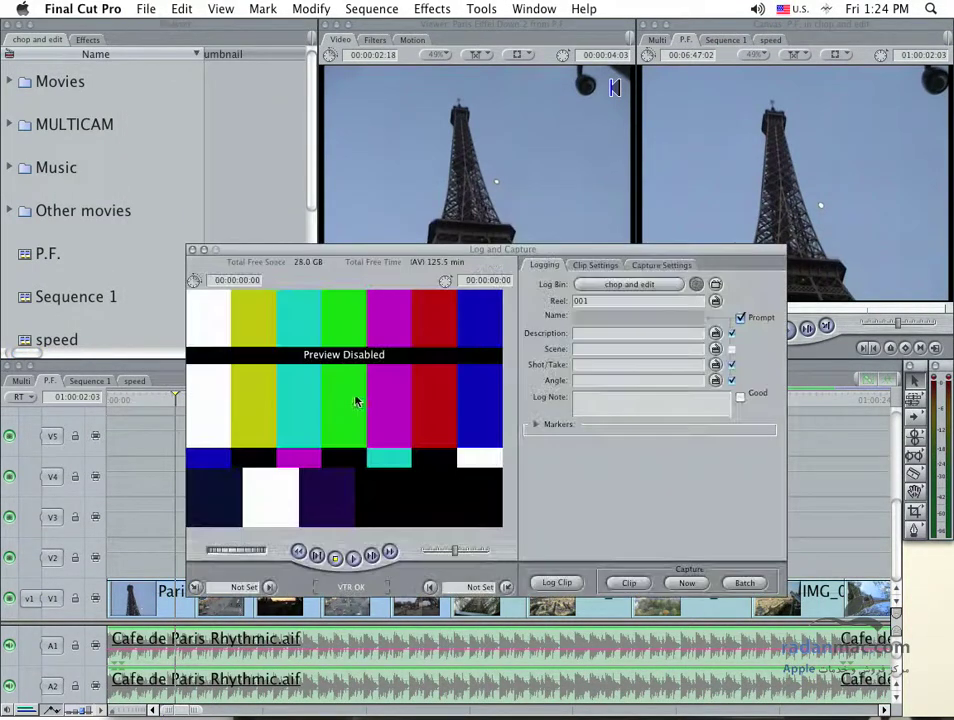
left_click_drag(415, 250, 397, 155)
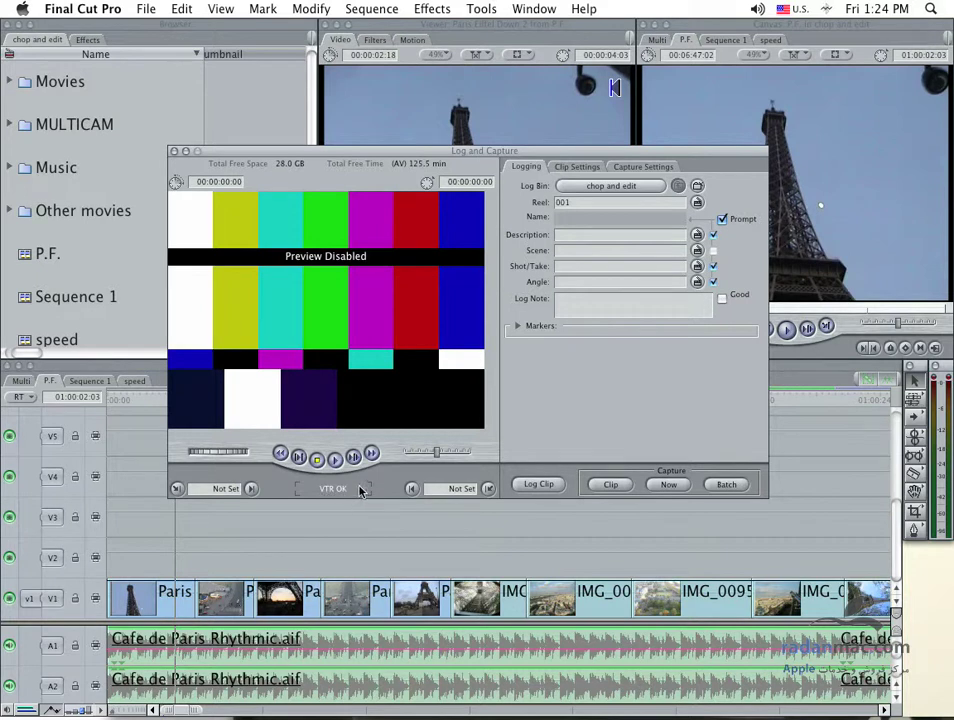
left_click_drag(398, 158, 371, 205)
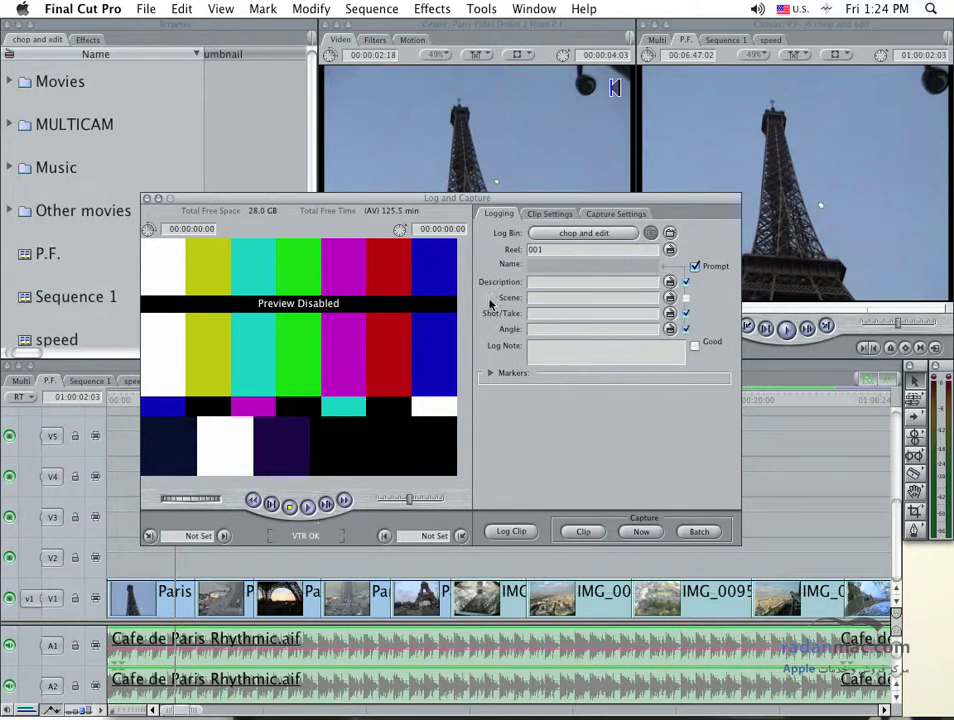
mouse_move(450, 210)
left_mouse_down()
mouse_move(450, 233)
mouse_move(450, 196)
left_mouse_up()
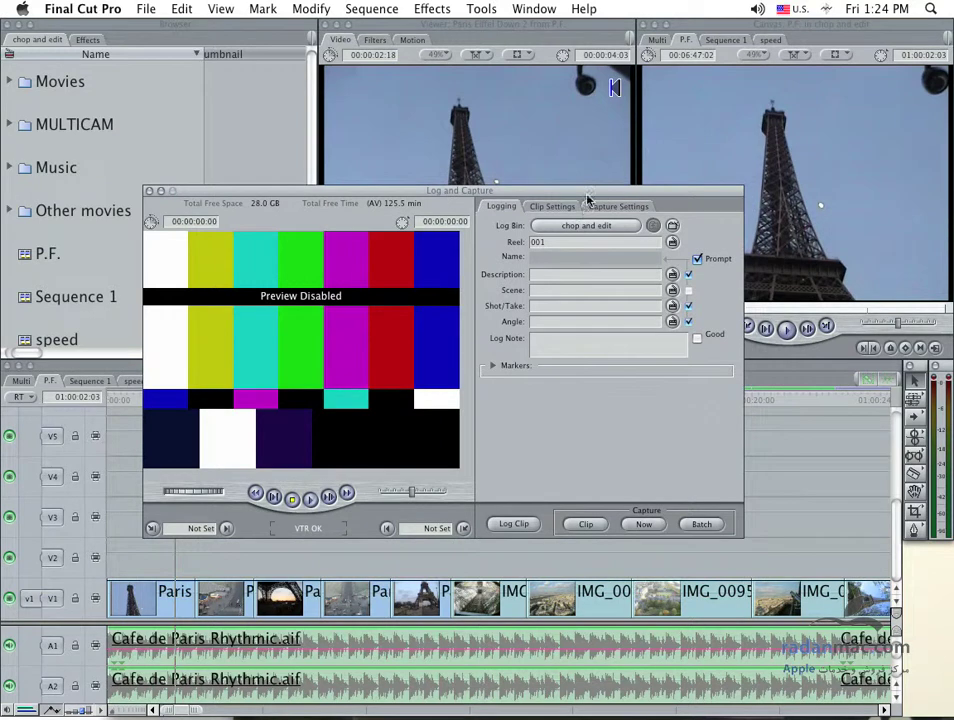
Show the Capture Settings tab and review the Device Control presets, keeping FireWire PAL Basic.
left_click(618, 207)
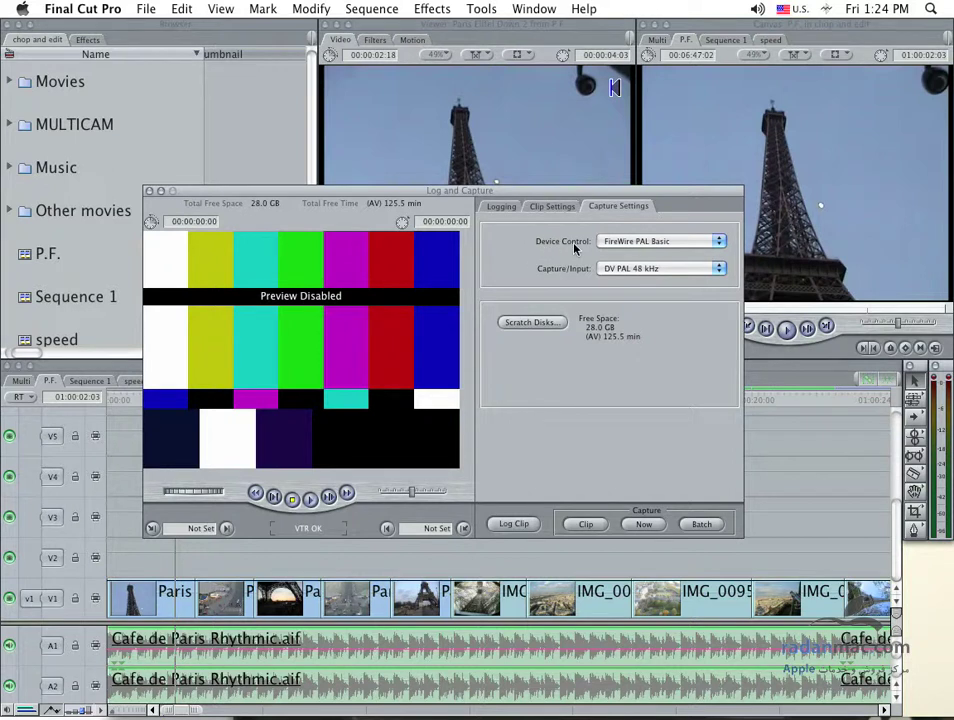
left_click(720, 242)
left_click(720, 242)
left_click(720, 242)
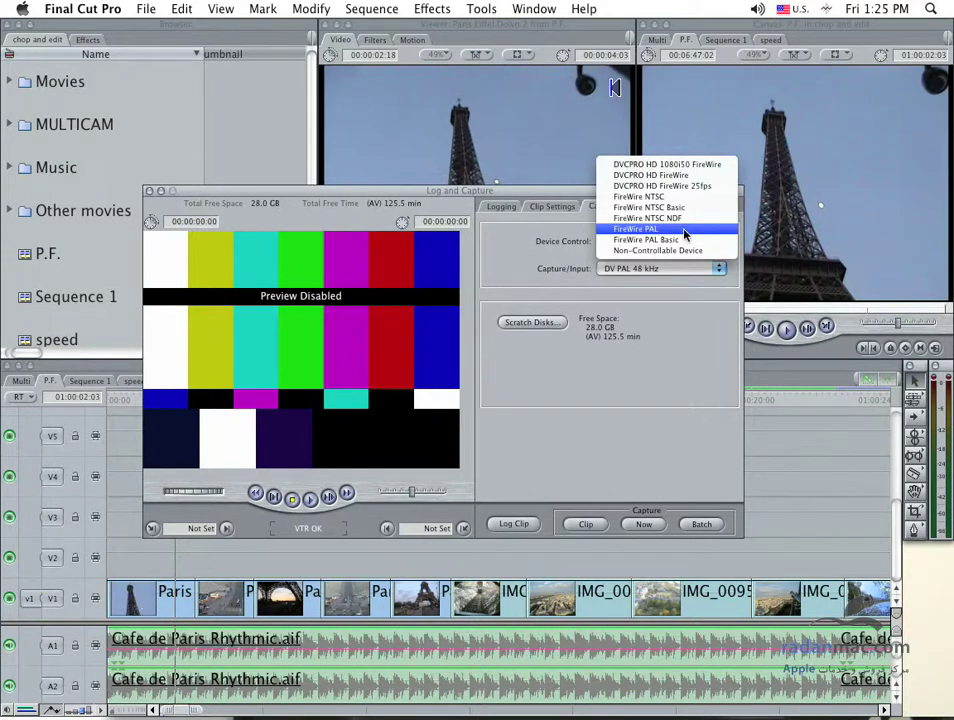
Set Device Control to FireWire PAL, keeping DV PAL 48 kHz as capture input.
left_click(684, 234)
left_click_drag(512, 197, 528, 204)
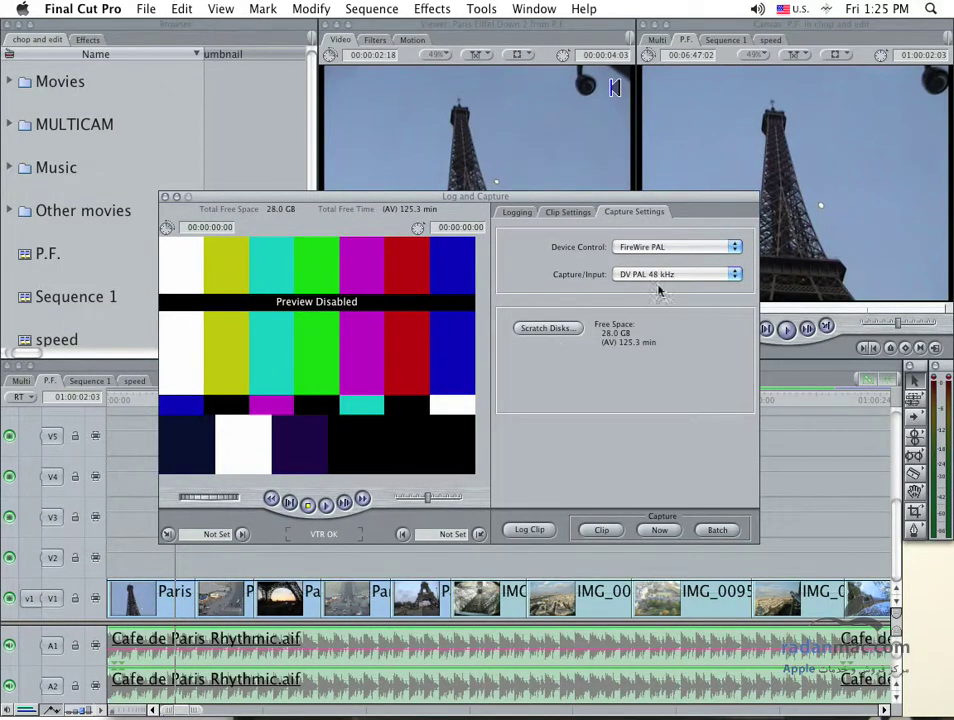
left_click(727, 247)
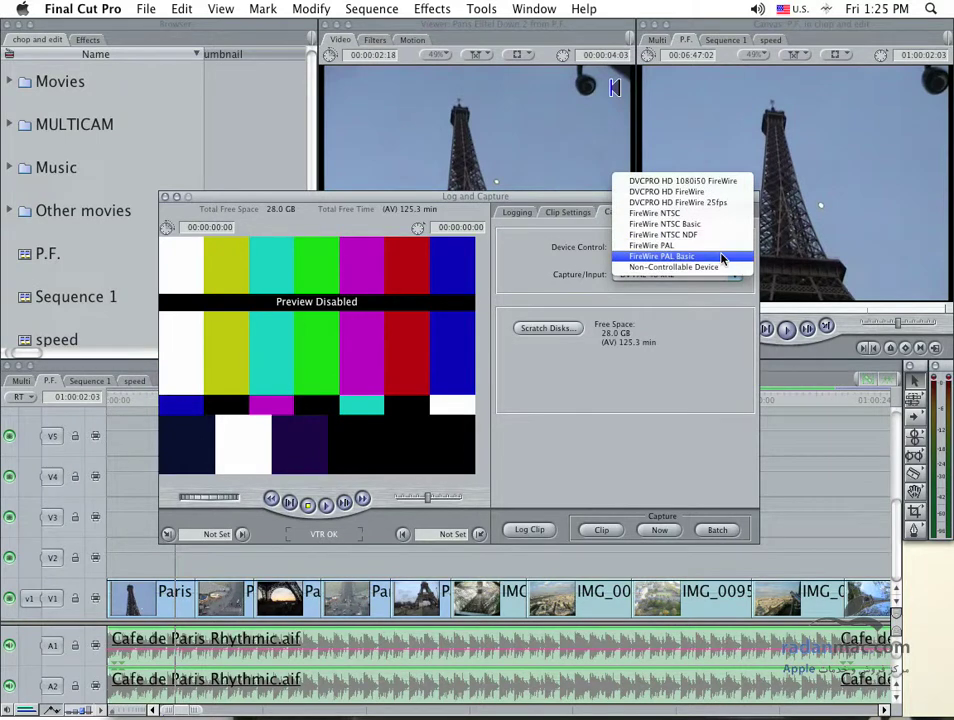
left_click(723, 258)
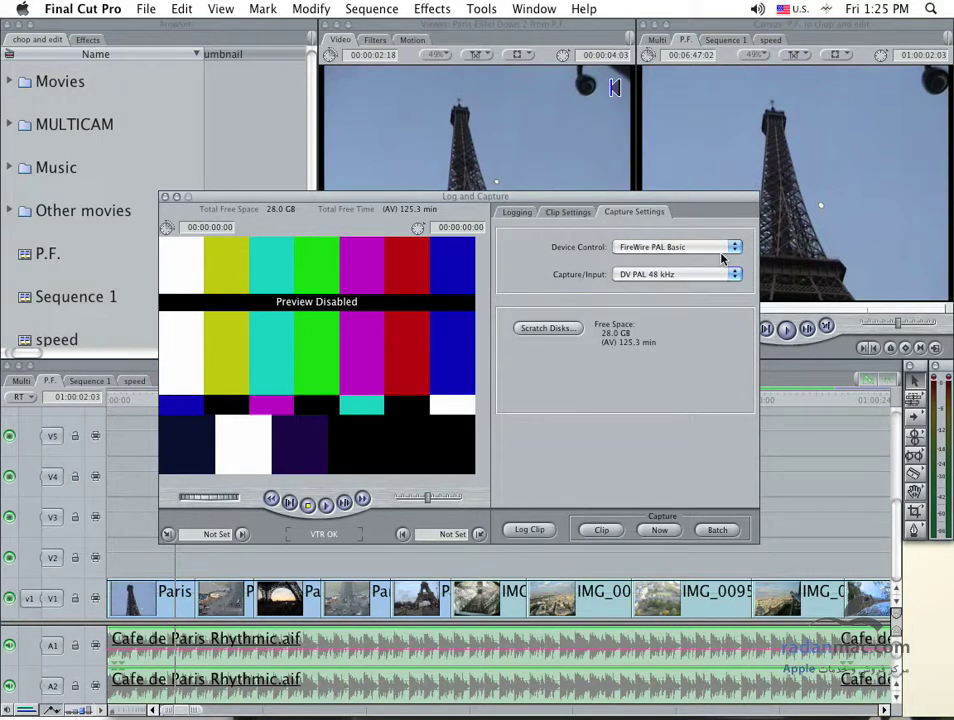
left_click(716, 248)
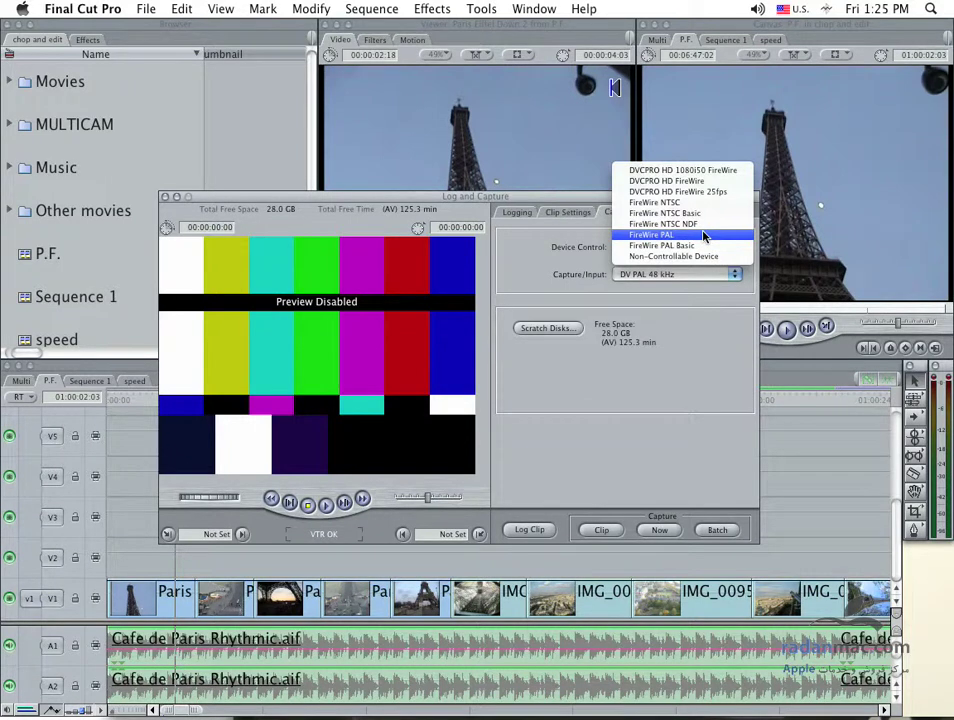
left_click(705, 236)
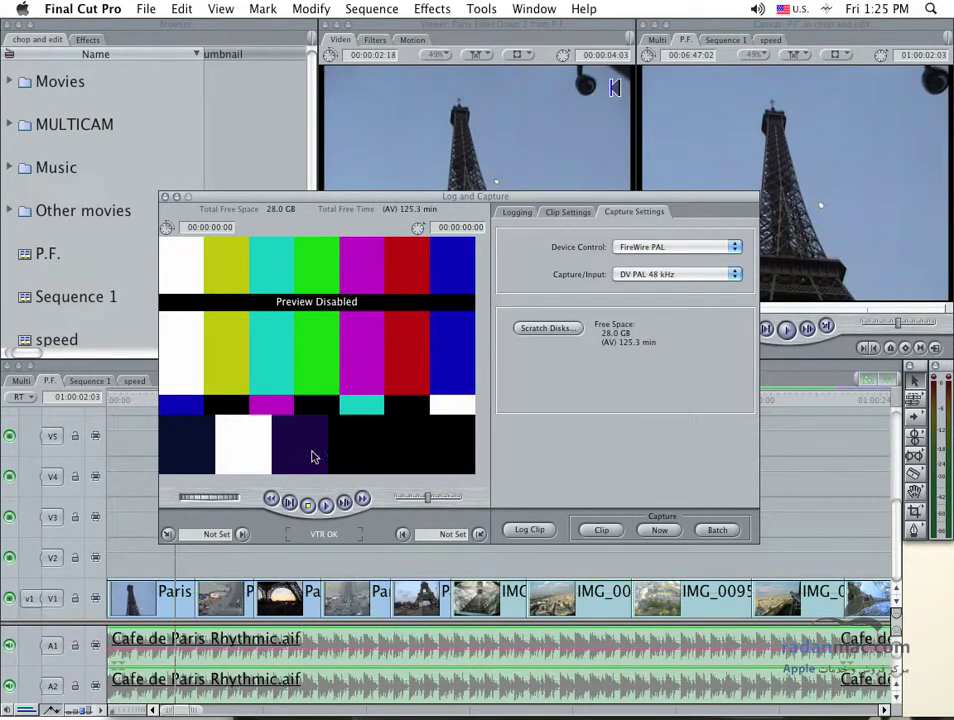
Play the camera's live studio picture in the capture preview, then stop it.
left_click(324, 505)
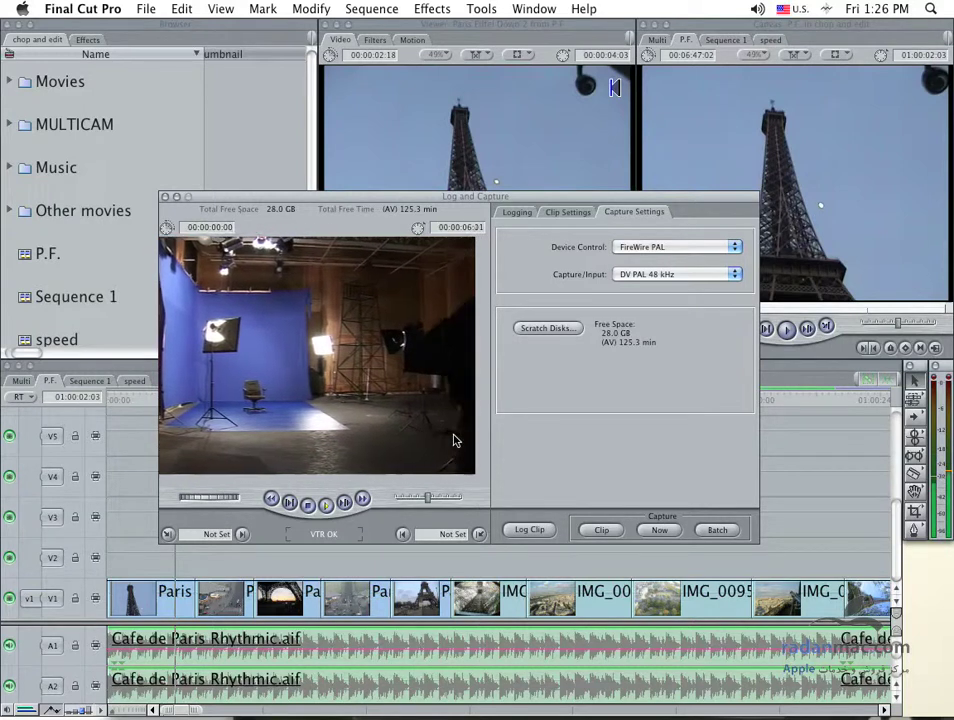
left_click(308, 507)
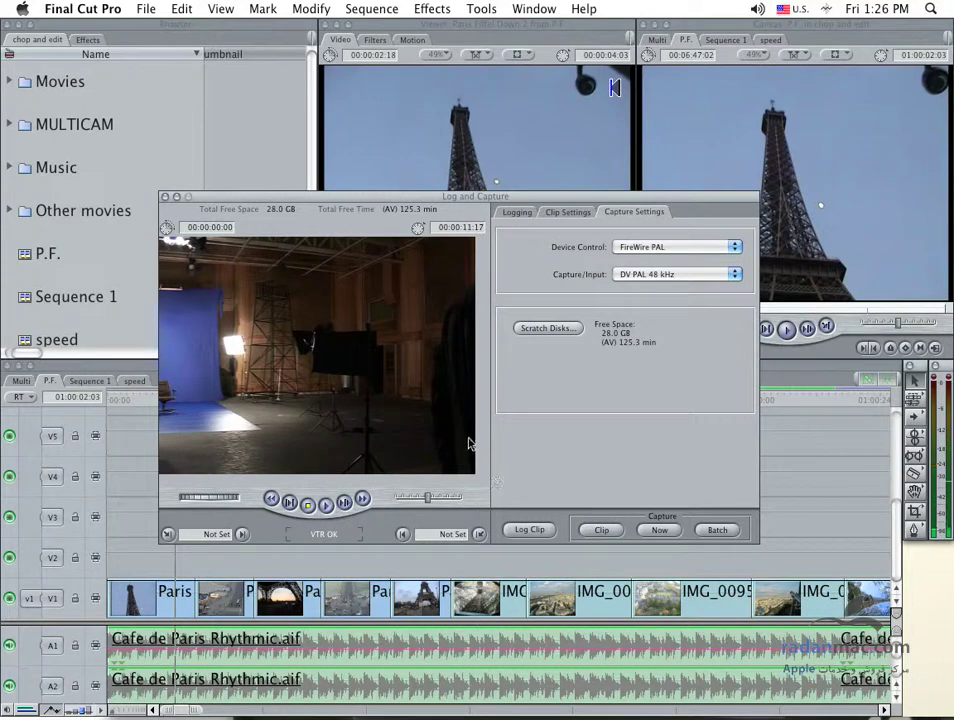
mouse_move(388, 198)
left_mouse_down()
mouse_move(379, 163)
mouse_move(369, 192)
left_mouse_up()
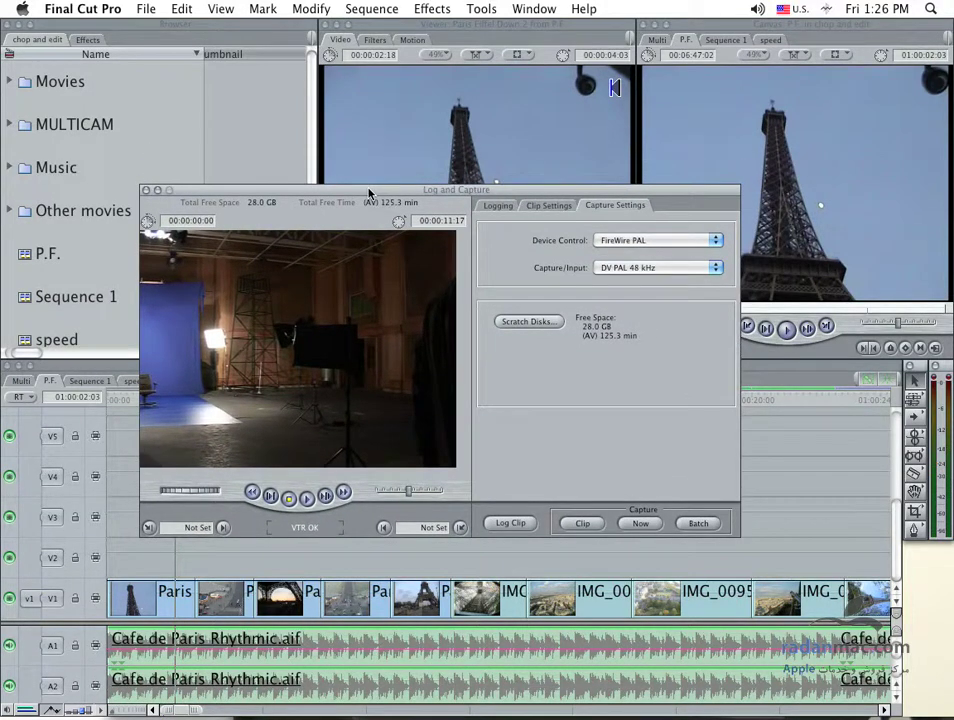
left_click_drag(369, 192, 373, 198)
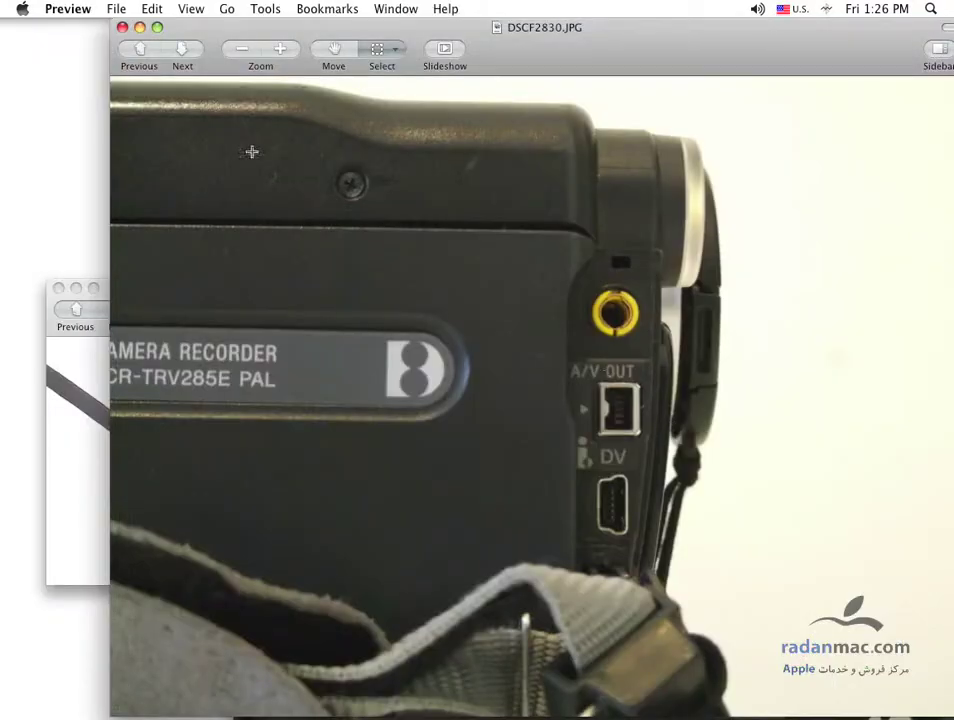
Open the Mac HD drive in Finder and show its Documents folder.
left_click(122, 27)
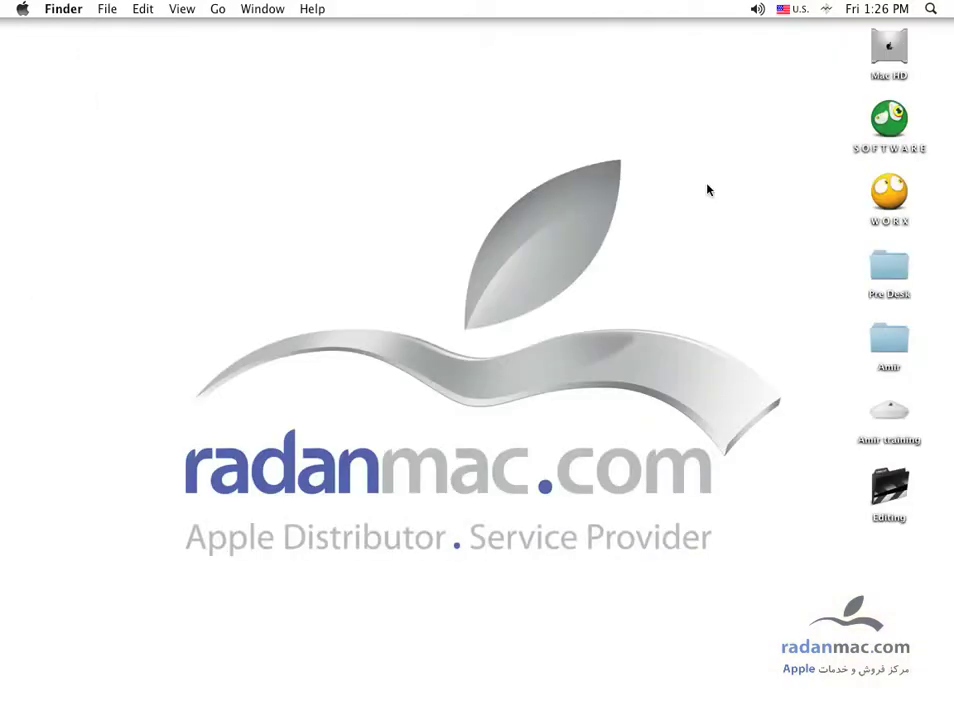
double_click(889, 48)
left_click_drag(445, 277, 450, 265)
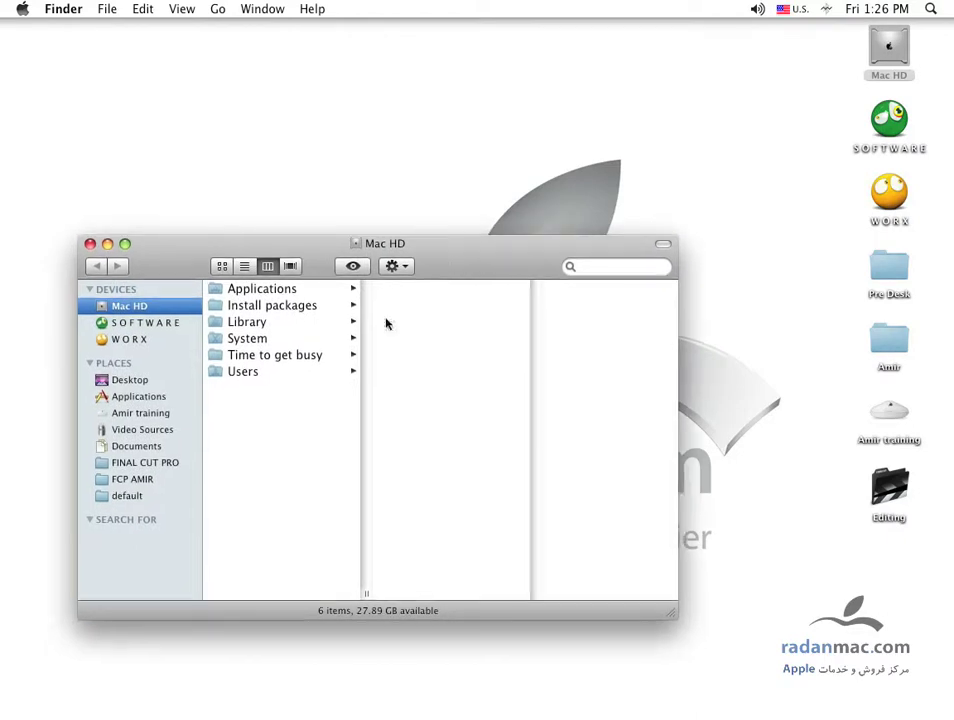
mouse_move(172, 251)
left_mouse_down()
mouse_move(200, 228)
mouse_move(230, 223)
left_mouse_up()
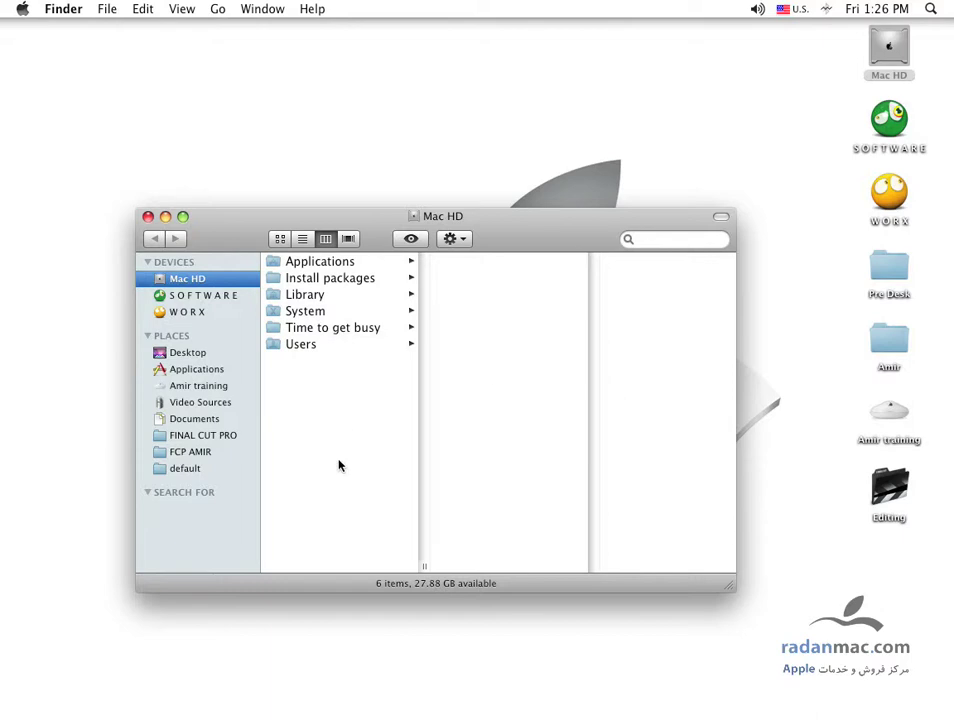
left_click(162, 419)
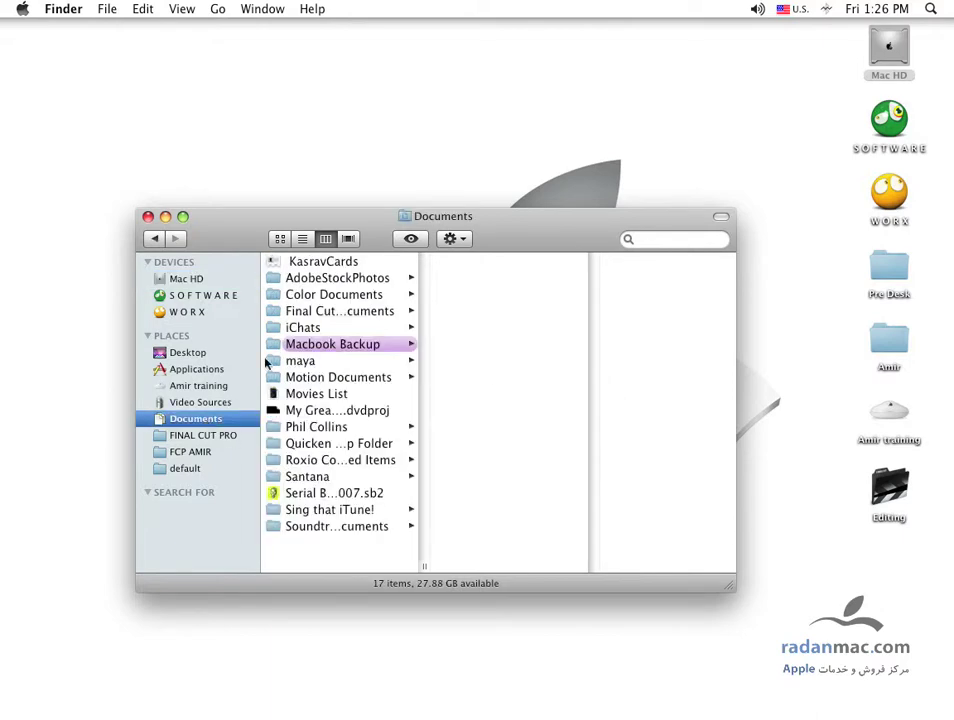
left_click_drag(233, 238, 259, 285)
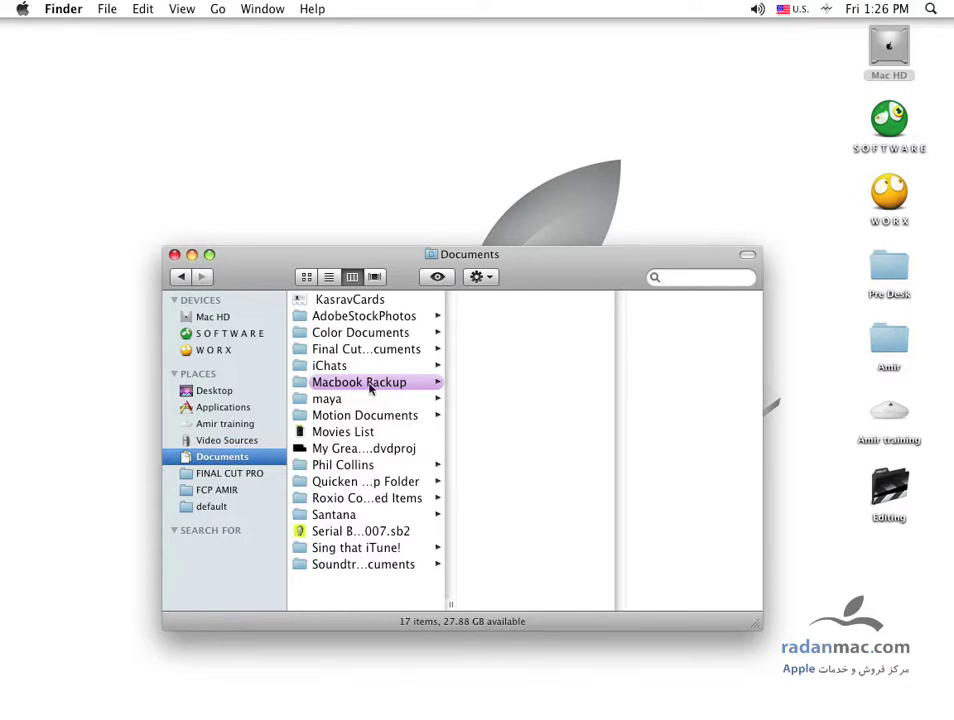
Browse Final Cut Pro Documents, then open Mac HD's Time to get busy folder.
left_click(355, 351)
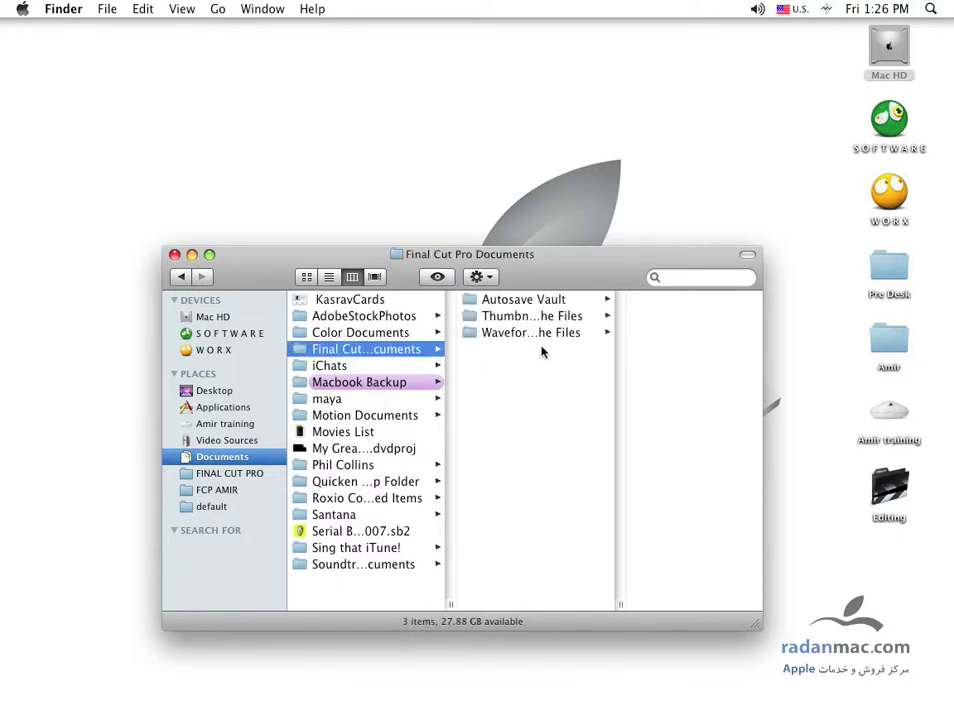
left_click_drag(617, 603, 647, 602)
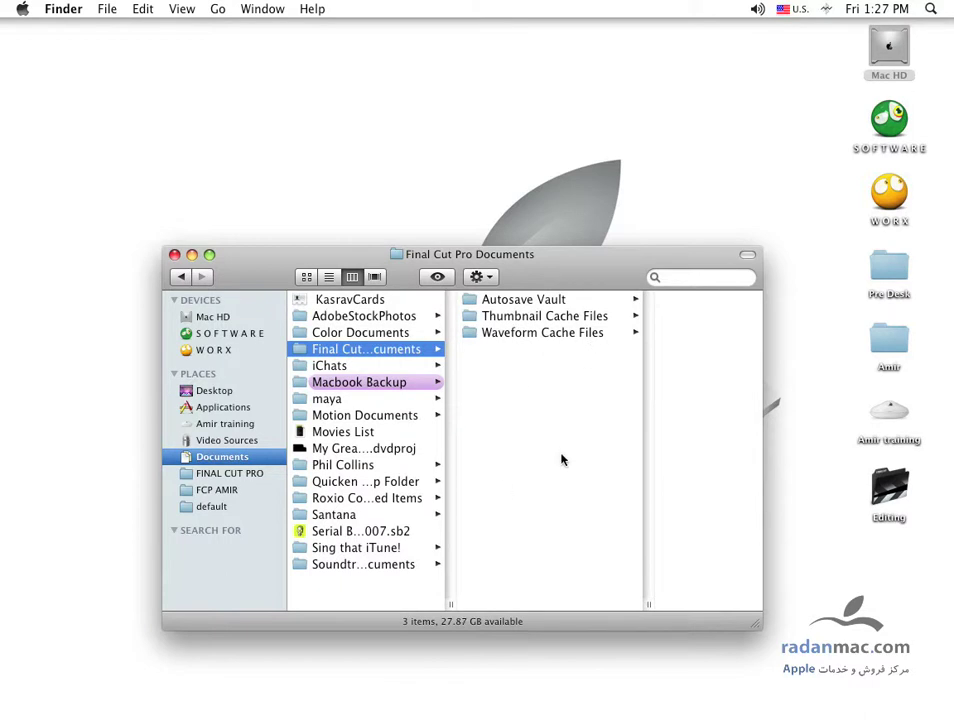
left_click_drag(258, 277, 262, 281)
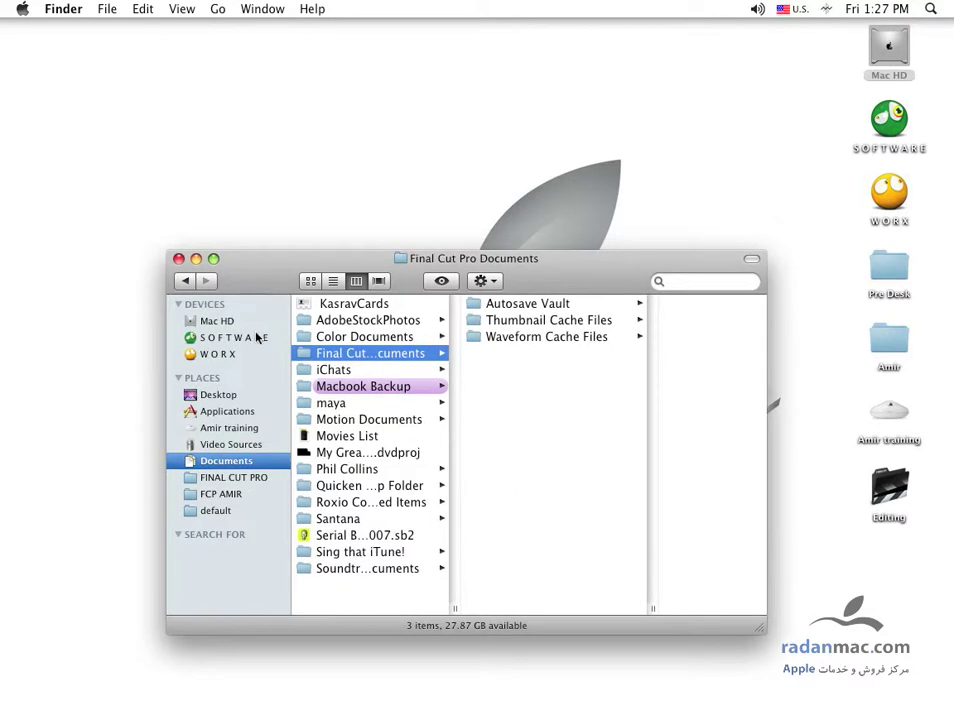
left_click(222, 328)
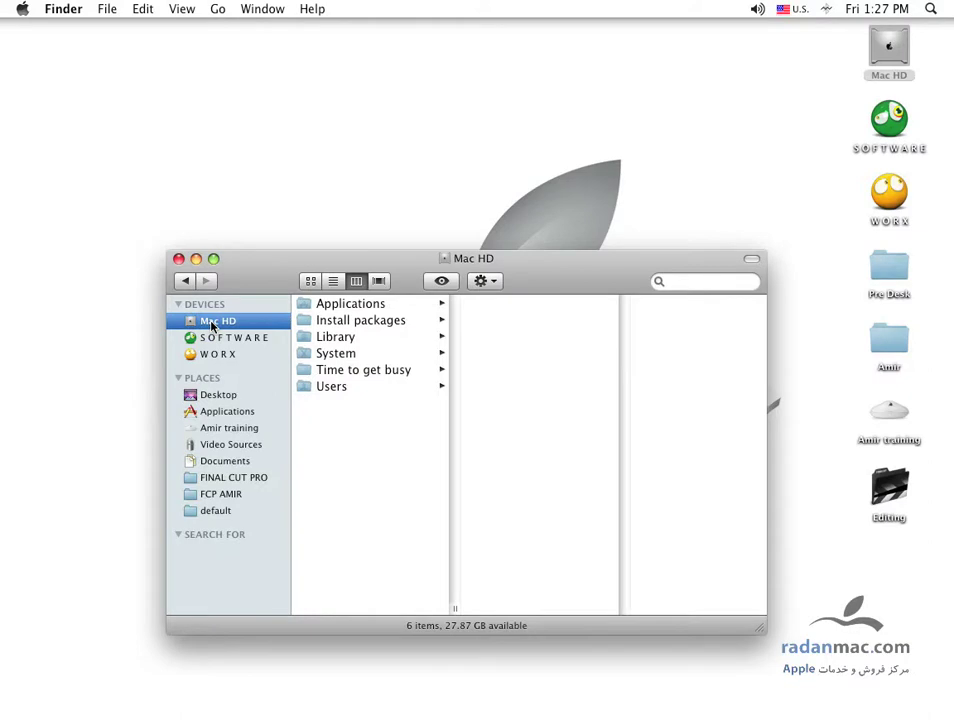
left_click(352, 372)
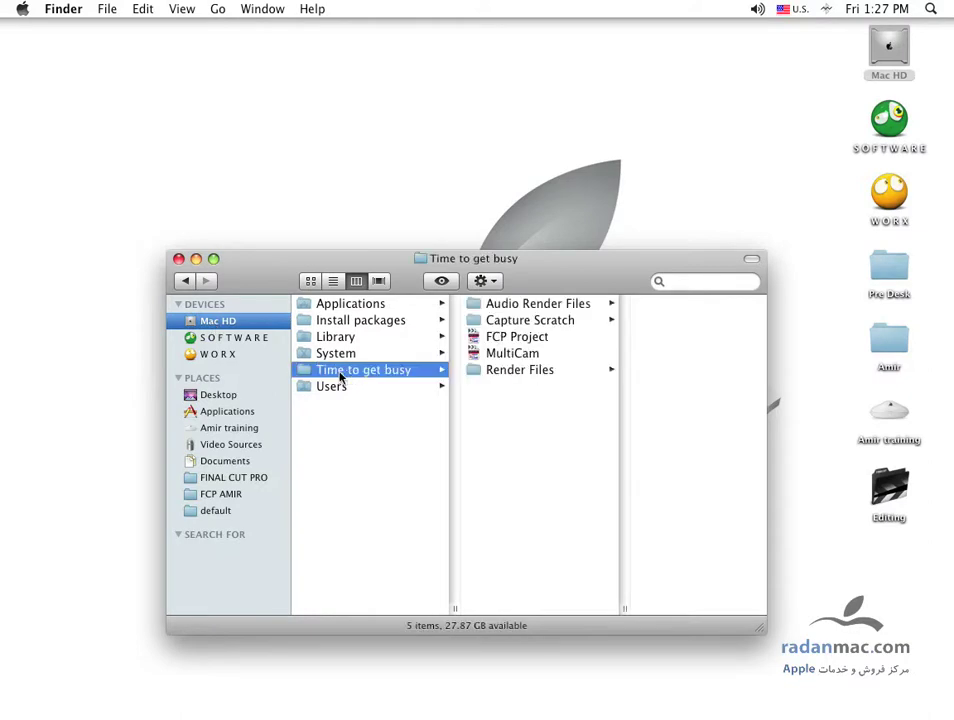
left_click_drag(308, 263, 324, 298)
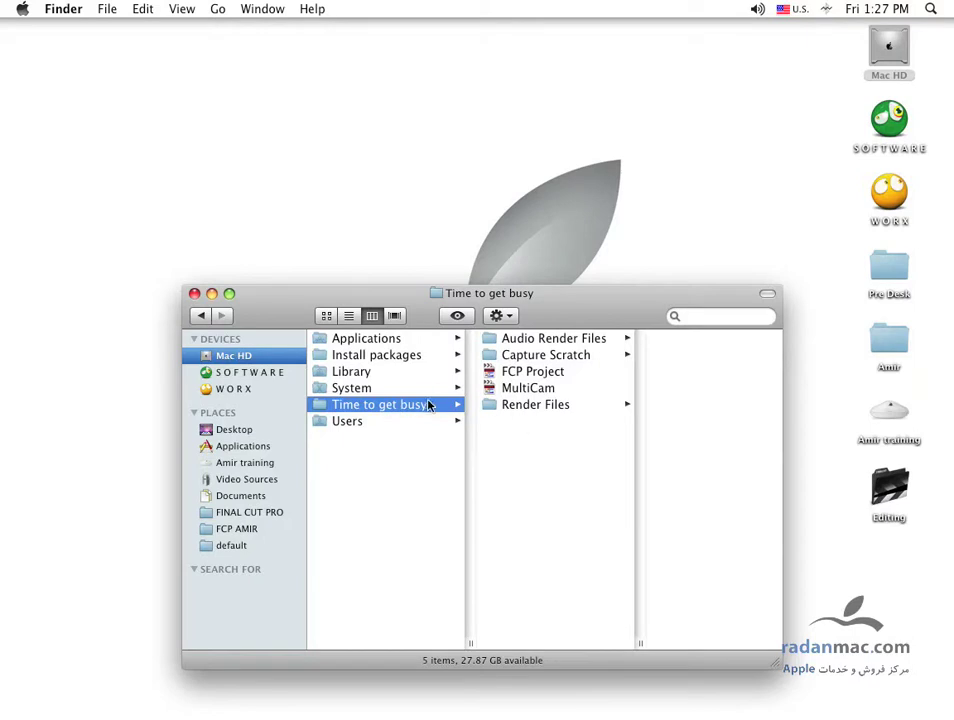
Open the Scratch Disks settings from Final Cut Pro's Capture Settings.
mouse_move(470, 712)
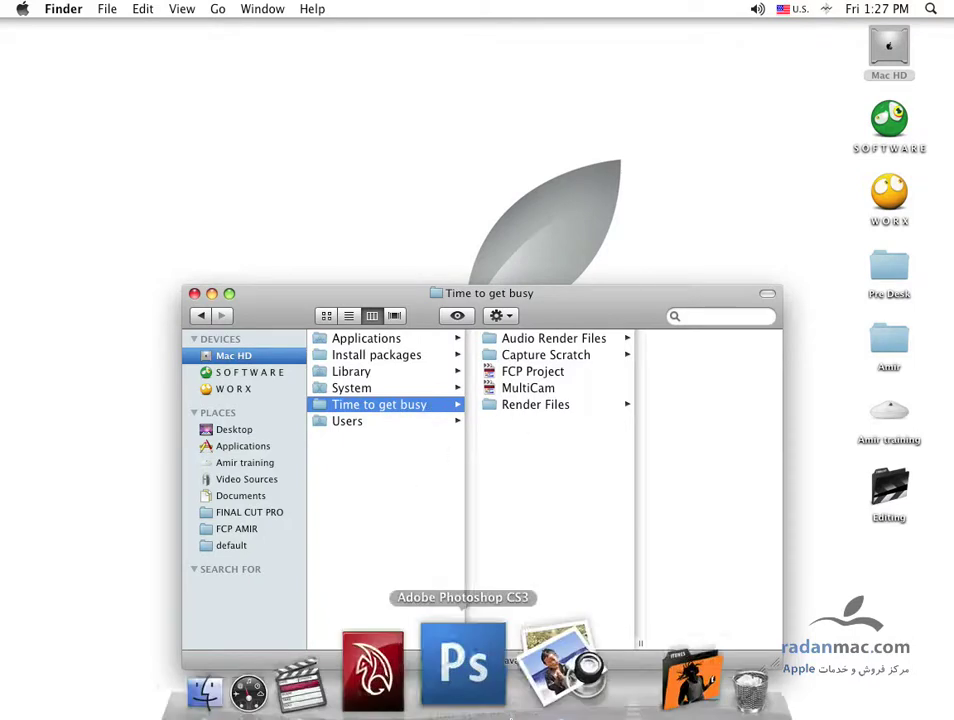
left_click(430, 660)
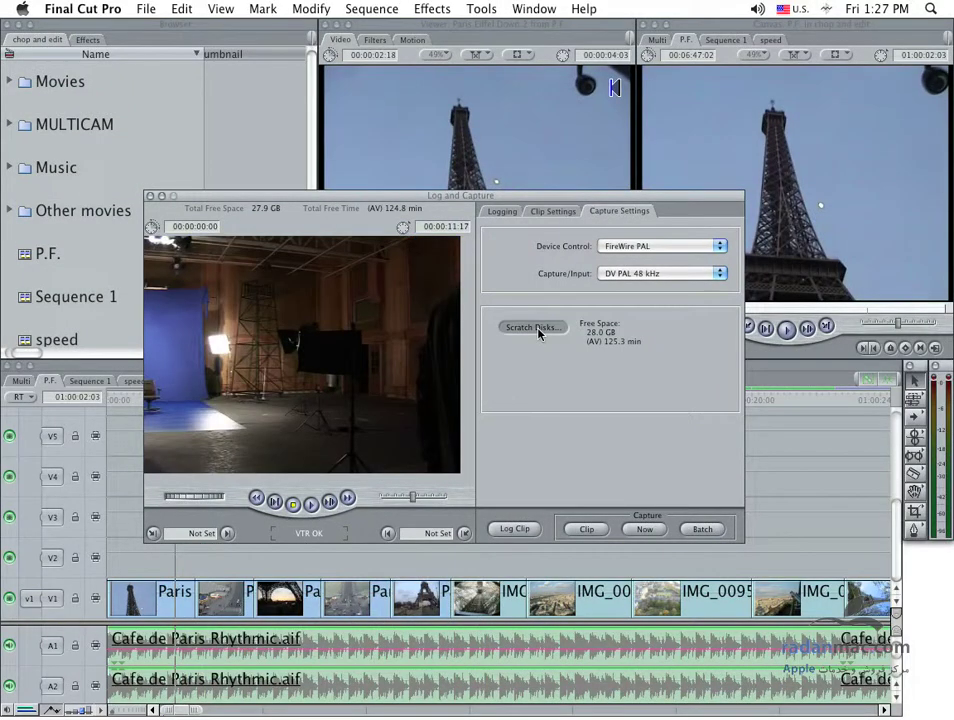
left_click(532, 327)
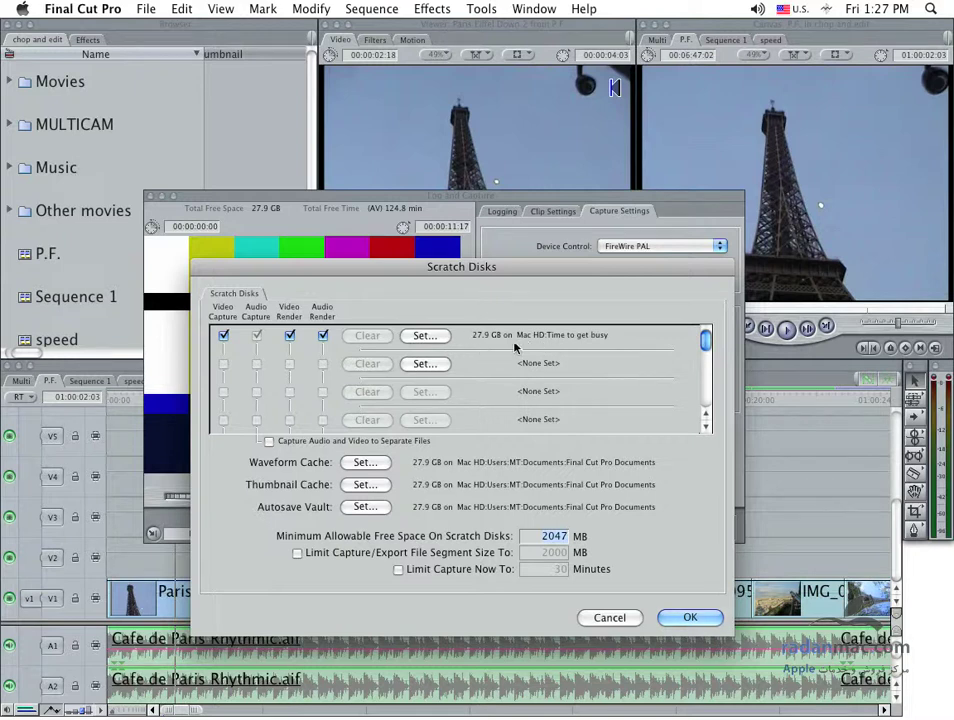
Choose Mac HD's Time to get busy folder as first scratch disk, then cancel the settings.
left_click(425, 335)
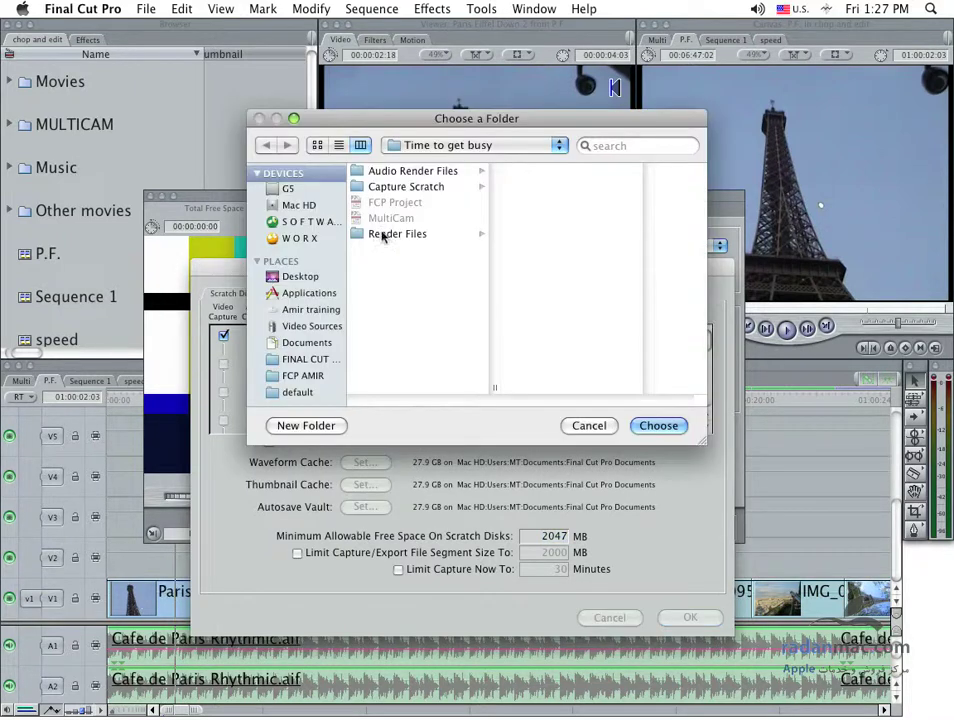
left_click(470, 145)
left_click(296, 192)
left_click(296, 190)
left_click(393, 173)
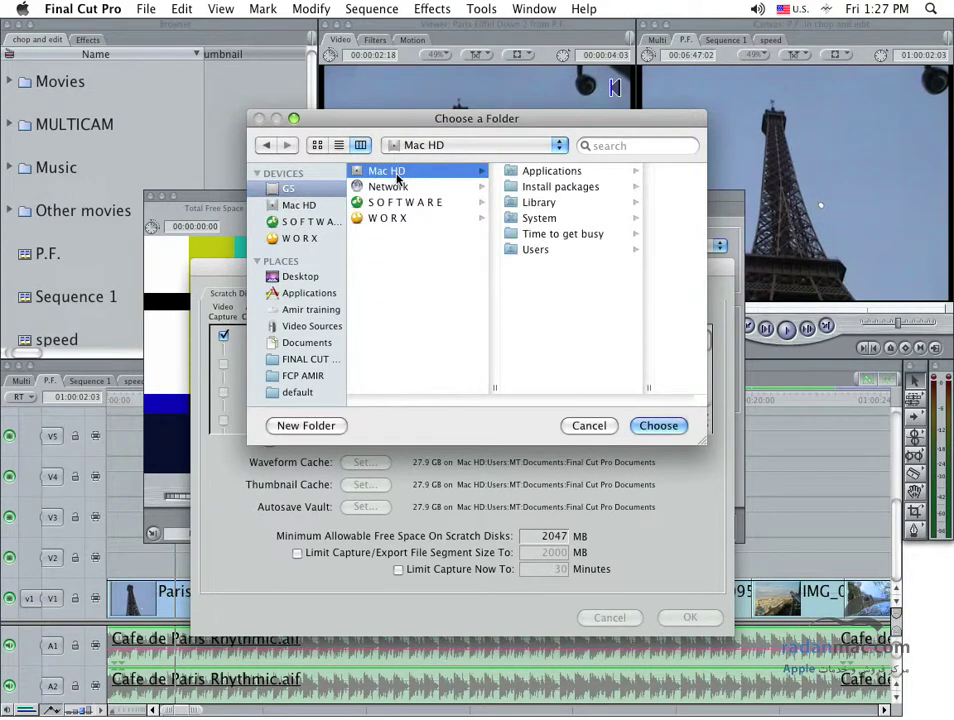
left_click(566, 236)
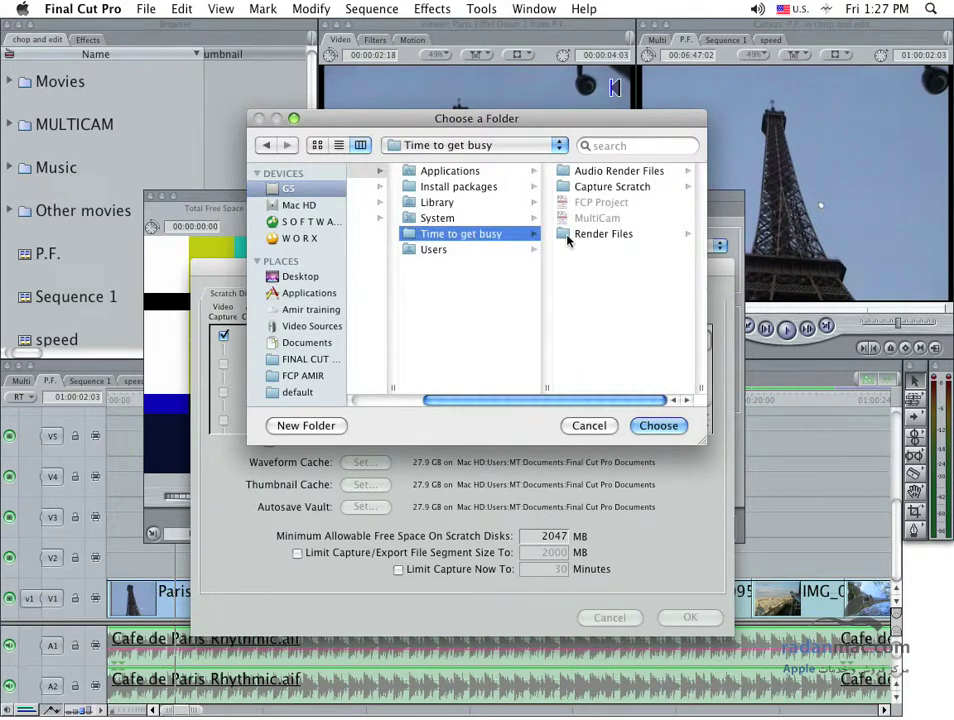
mouse_move(437, 127)
left_mouse_down()
mouse_move(316, 355)
mouse_move(266, 375)
left_mouse_up()
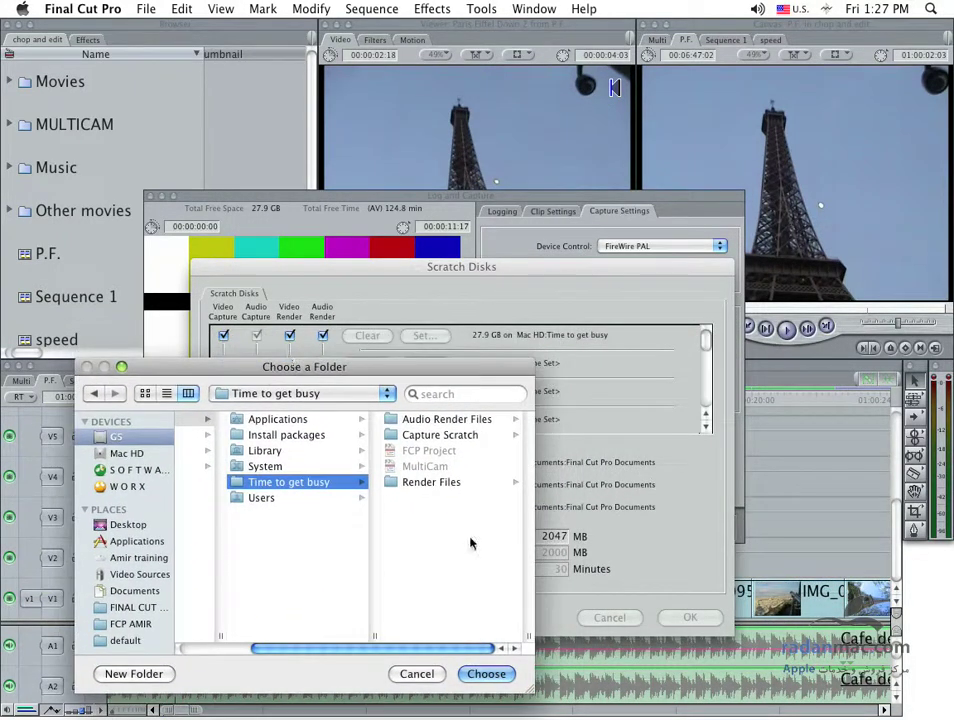
left_click(494, 676)
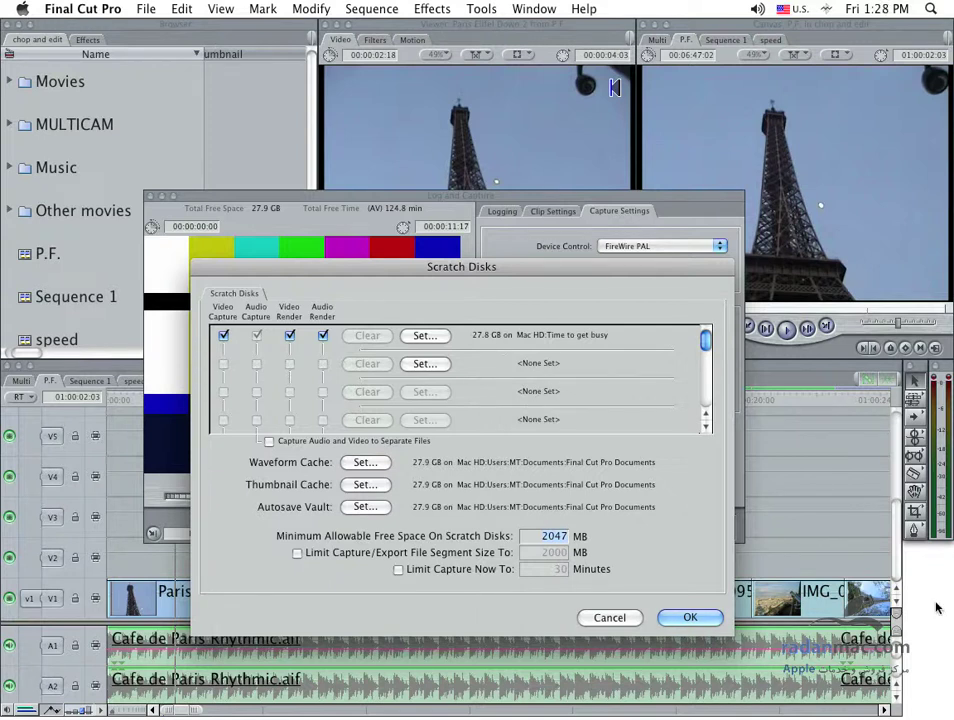
left_click(607, 617)
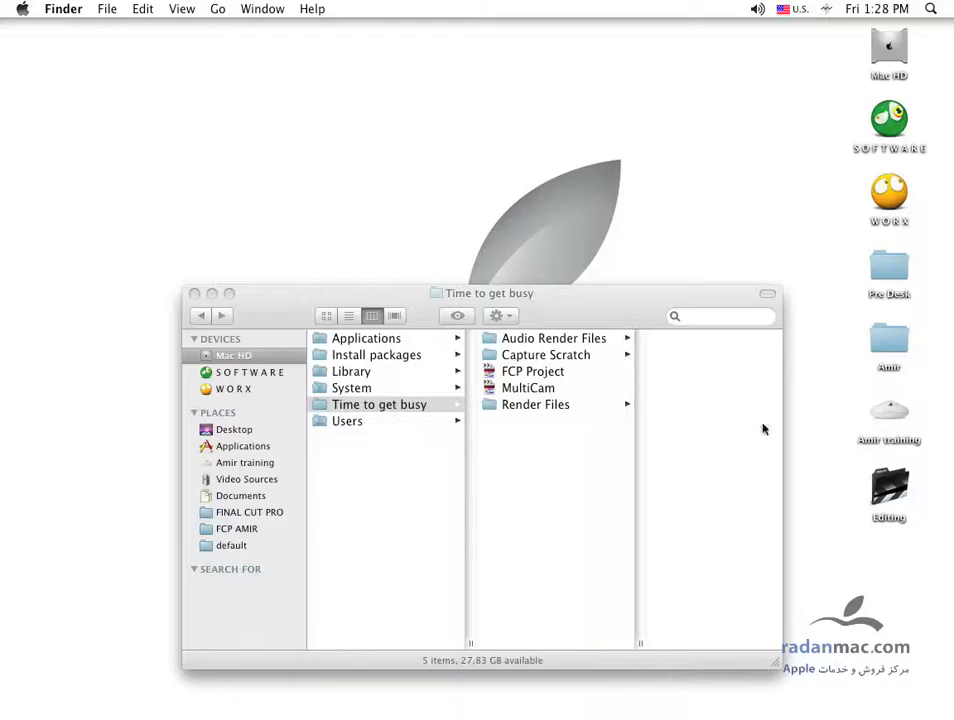
Reposition the Finder window and compare the WORX, SOFTWARE and Mac HD drives' contents.
mouse_move(590, 315)
left_mouse_down()
mouse_move(608, 272)
mouse_move(620, 287)
mouse_move(646, 503)
left_mouse_up()
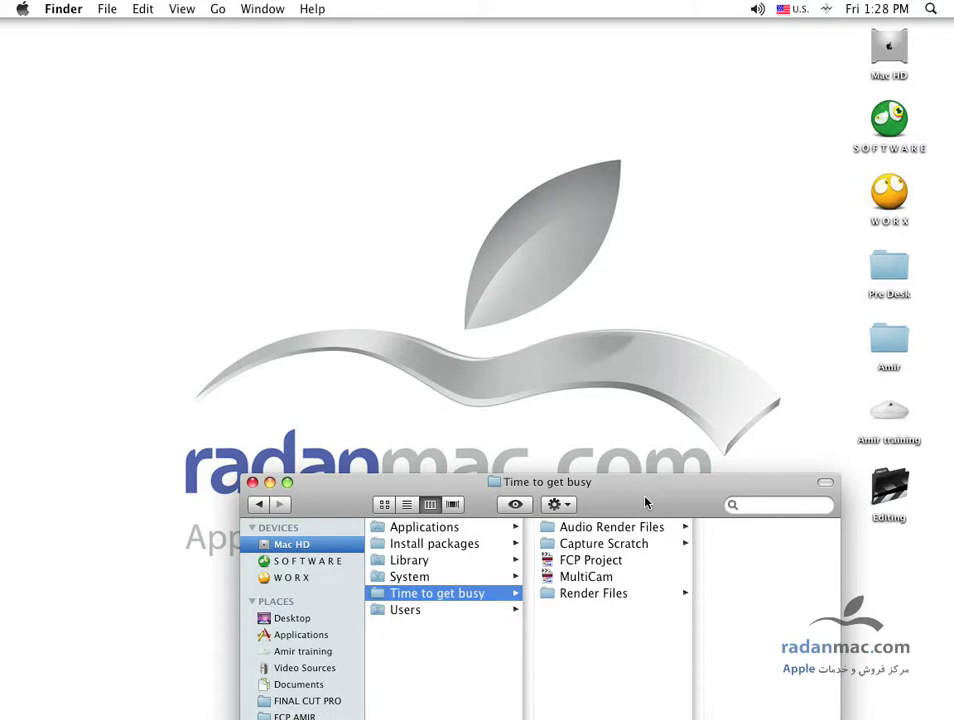
left_click_drag(646, 503, 628, 337)
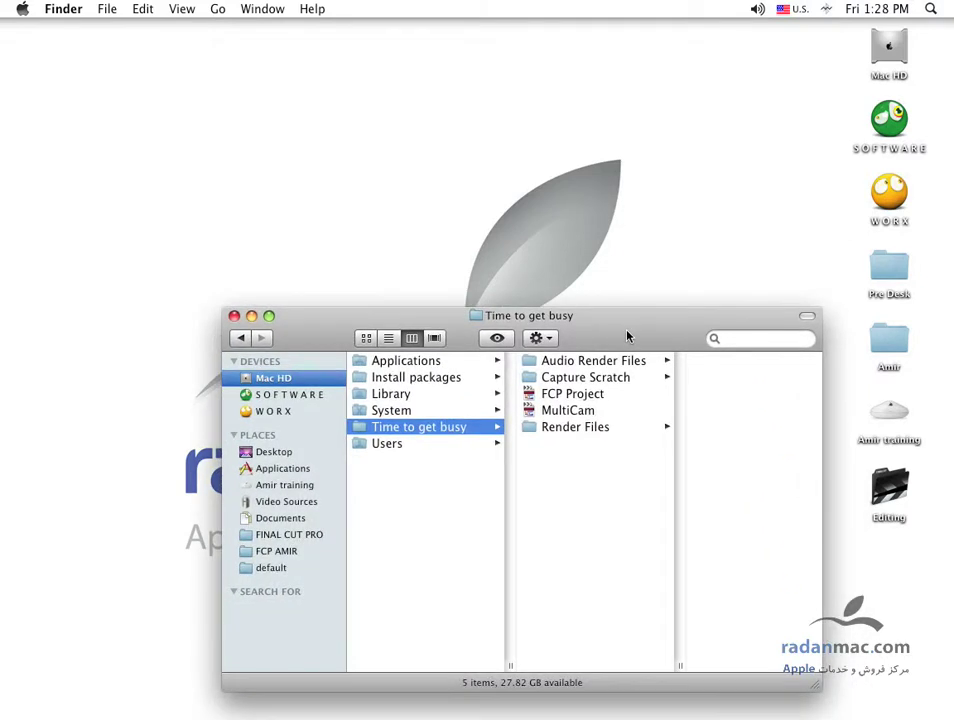
left_click_drag(324, 331, 330, 330)
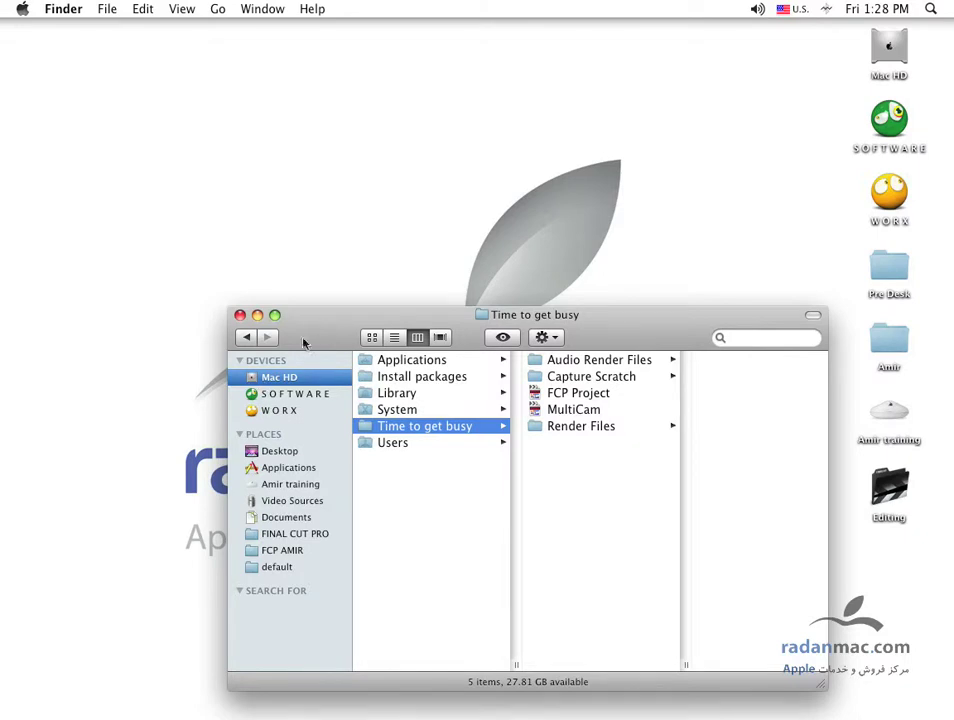
left_click_drag(315, 324, 265, 310)
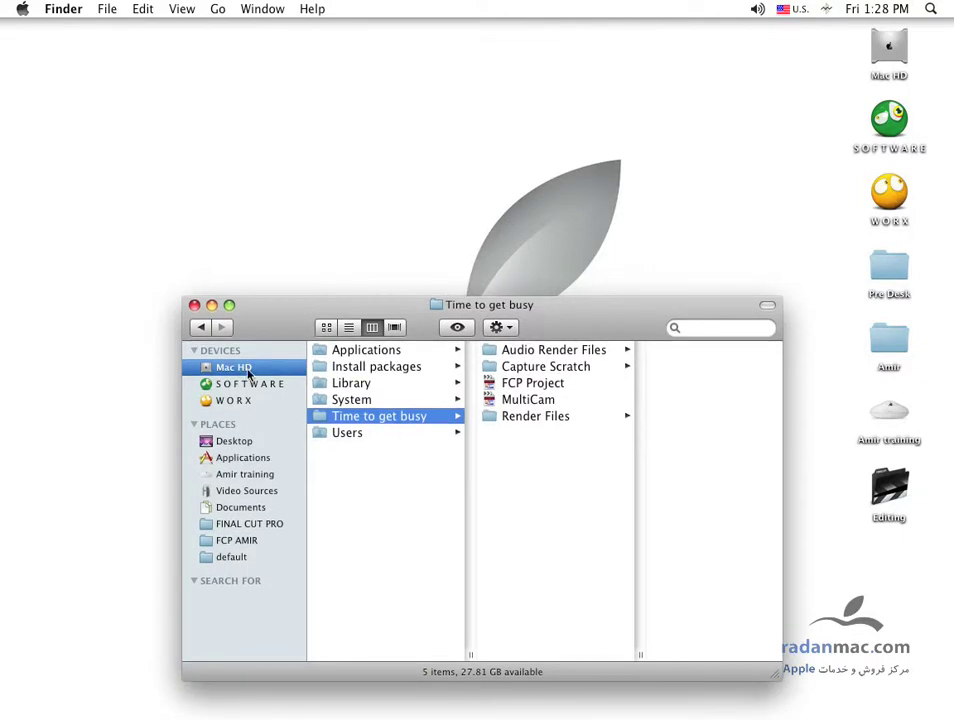
left_click(253, 401)
left_click(248, 385)
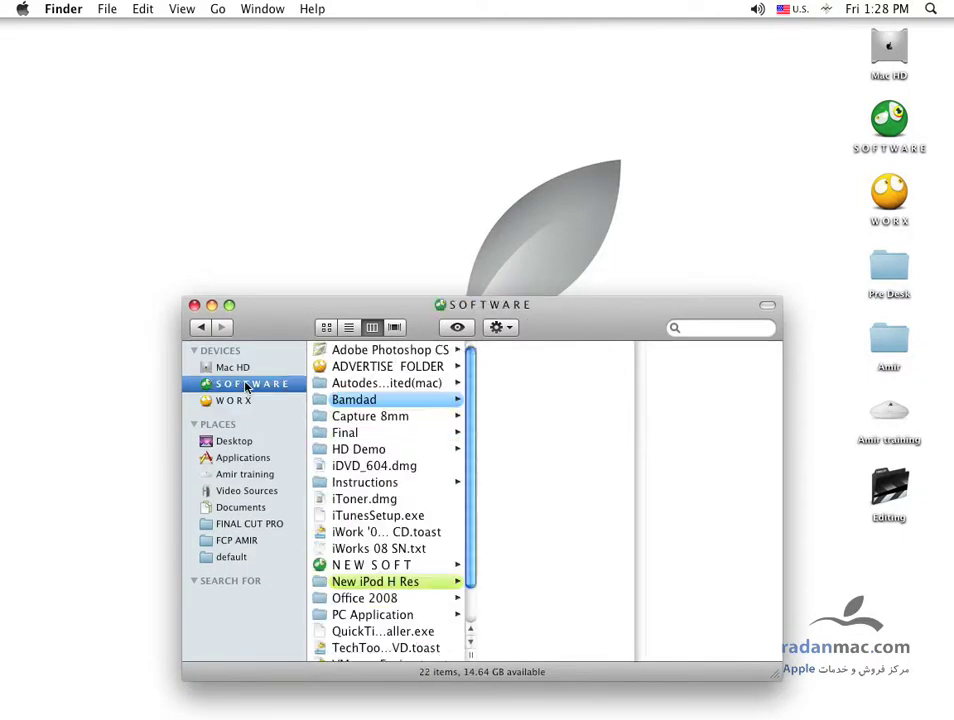
left_click(243, 370)
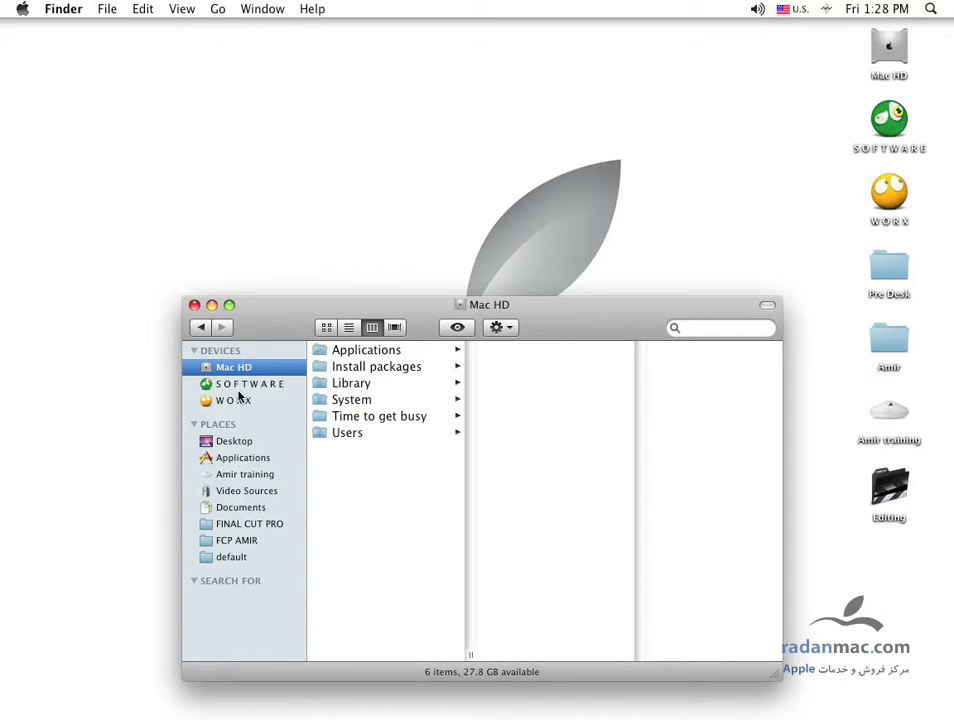
left_click(238, 390)
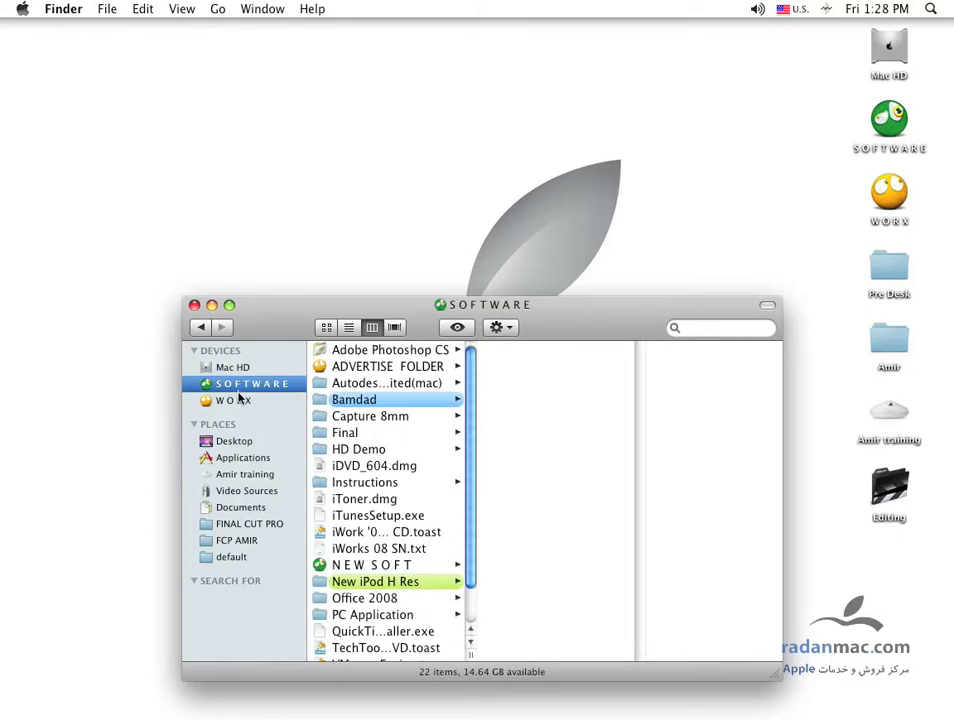
left_click(239, 399)
Check the WORX drive's capacity and free space with Get Info.
key("super+i")
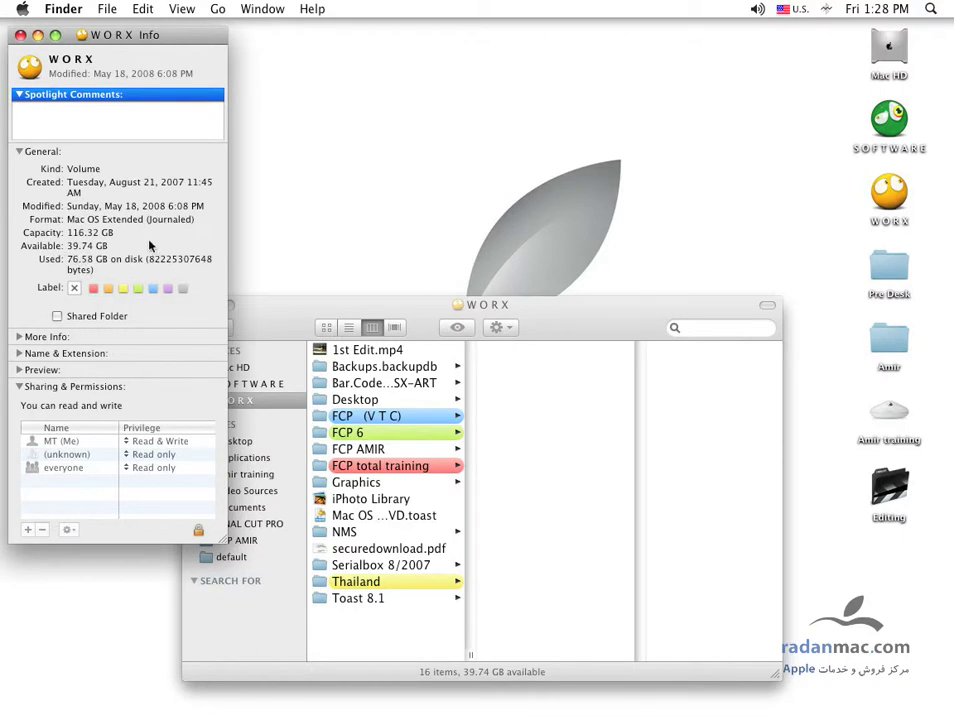
left_click(20, 35)
mouse_move(264, 304)
left_mouse_down()
mouse_move(250, 176)
mouse_move(284, 292)
left_mouse_up()
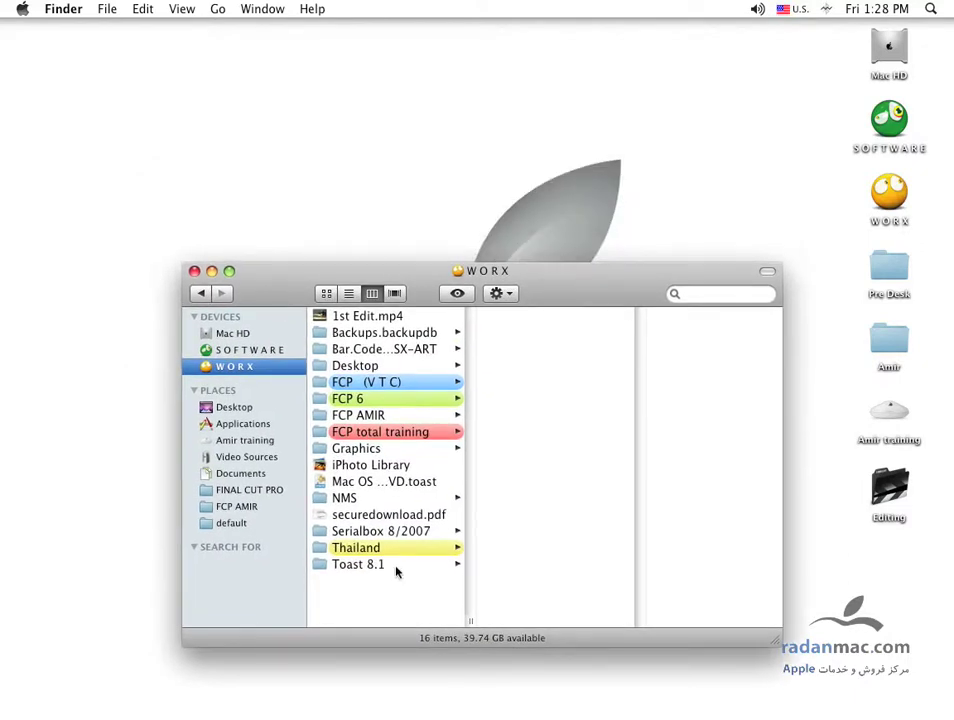
left_click_drag(286, 306, 287, 285)
left_click(362, 649)
left_click(401, 624)
Create a new folder named FINAL CUT MEDIA on the WORX drive.
key("super+shift+n")
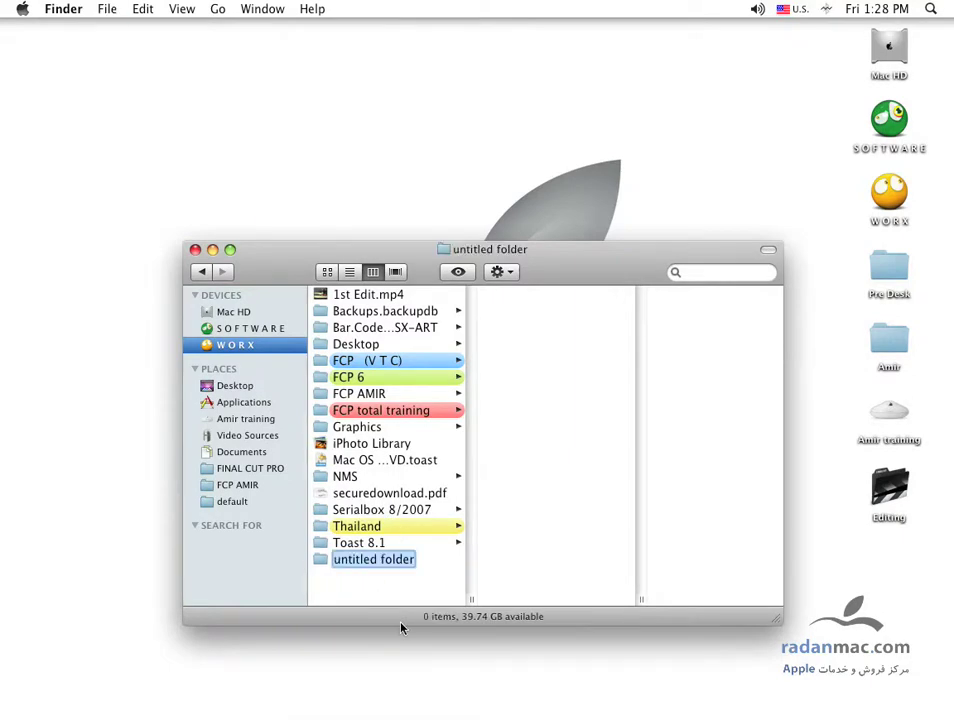
type("FINAL CUT CA")
key("BackSpace")
key("BackSpace")
type("TURE")
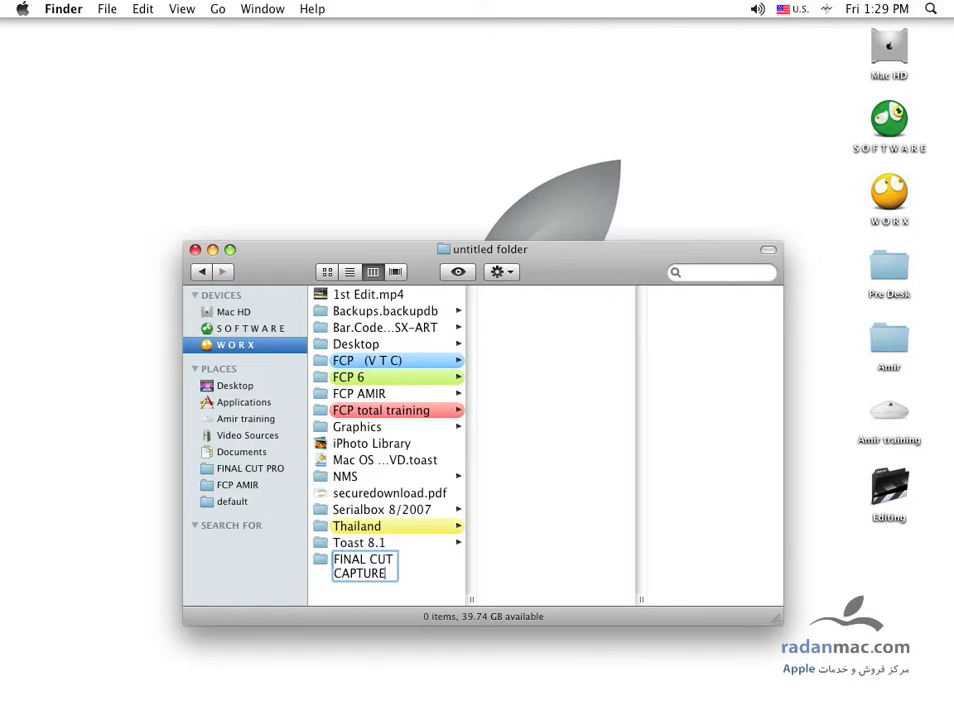
key("BackSpace")
key("BackSpace")
key("BackSpace")
key("BackSpace")
key("BackSpace")
key("BackSpace")
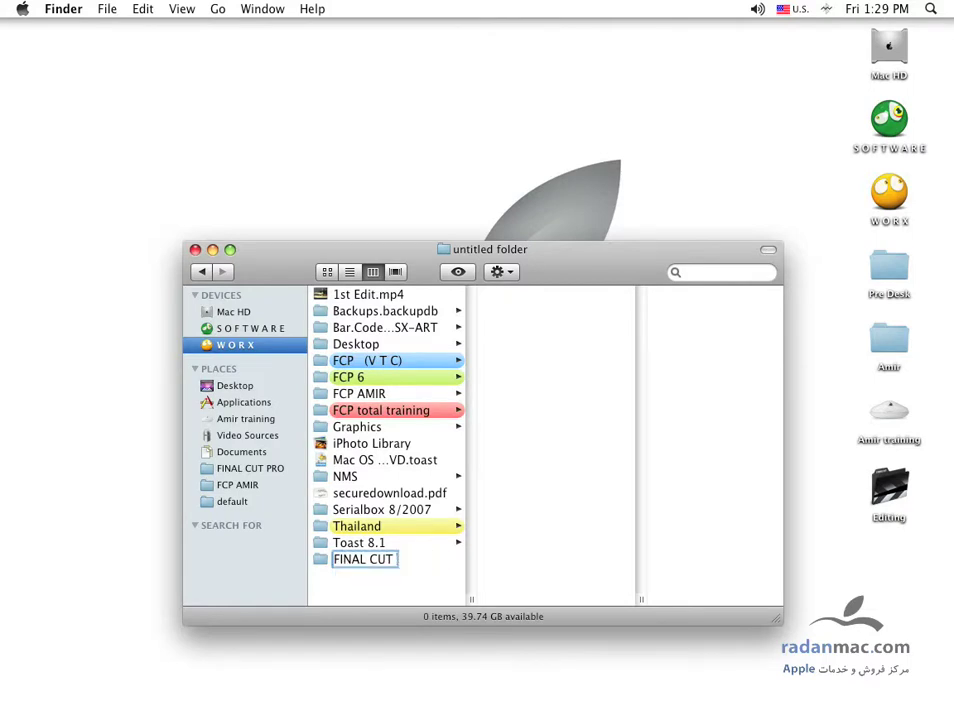
type("D")
key("BackSpace")
type("MDE")
key("BackSpace")
type("EDIA")
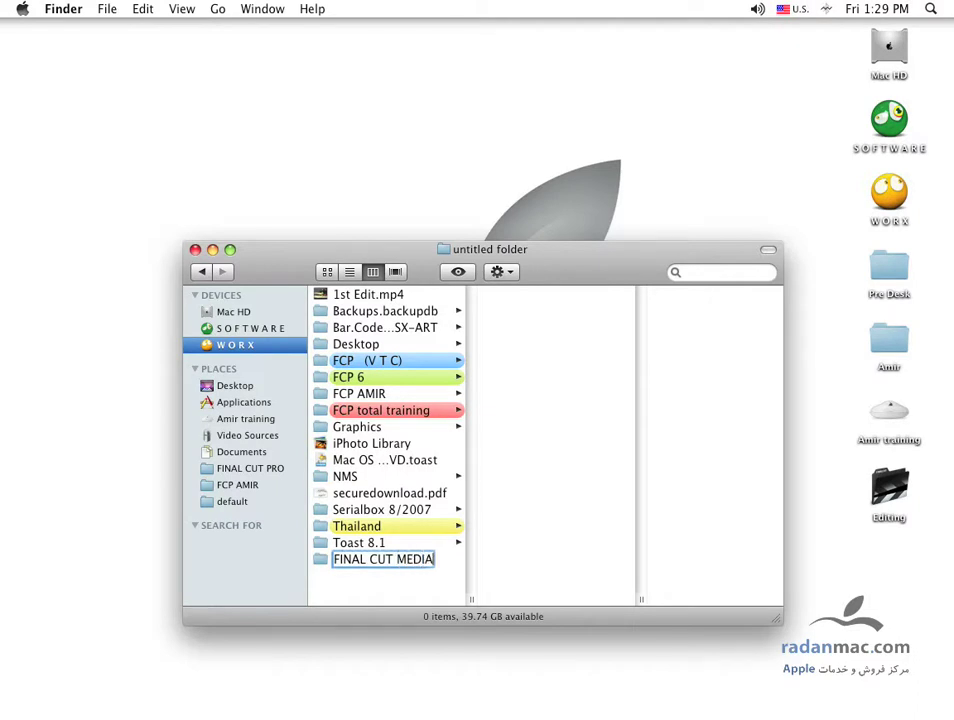
key("Return")
key("super+Tab")
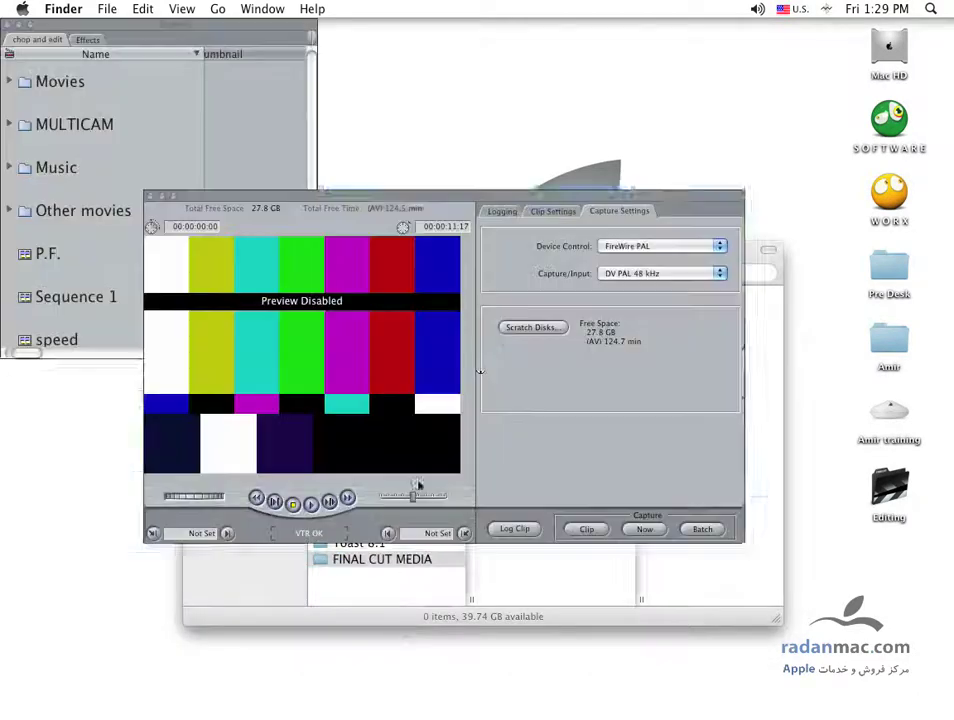
Set the scratch disk to WORX's FINAL CUT MEDIA folder and confirm with OK.
left_click(533, 327)
left_click(426, 334)
left_click(290, 238)
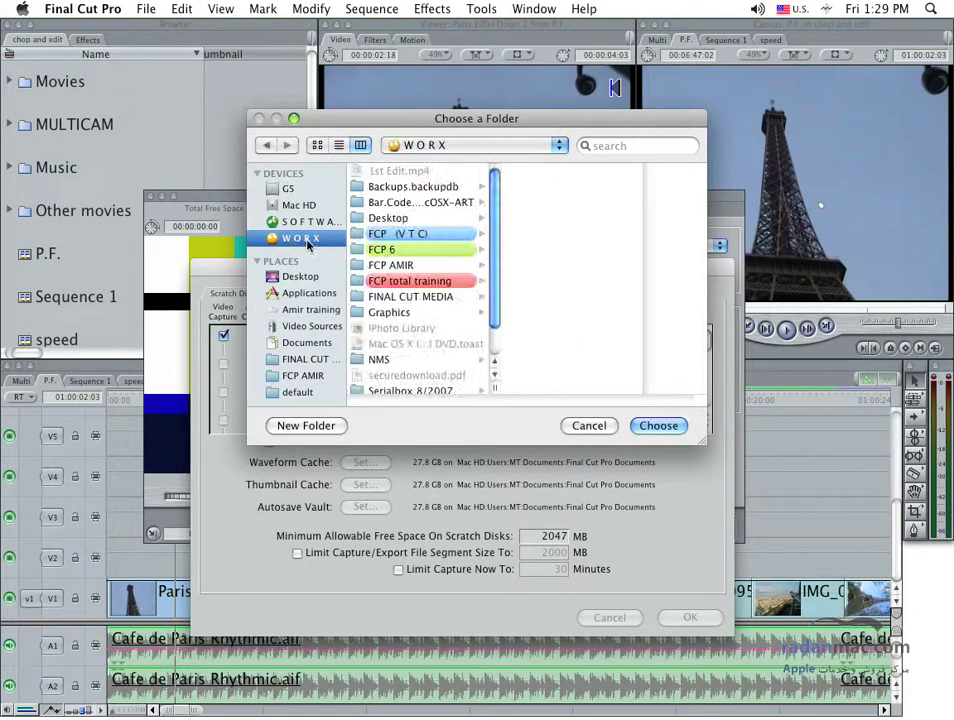
left_click(410, 297)
left_click(668, 427)
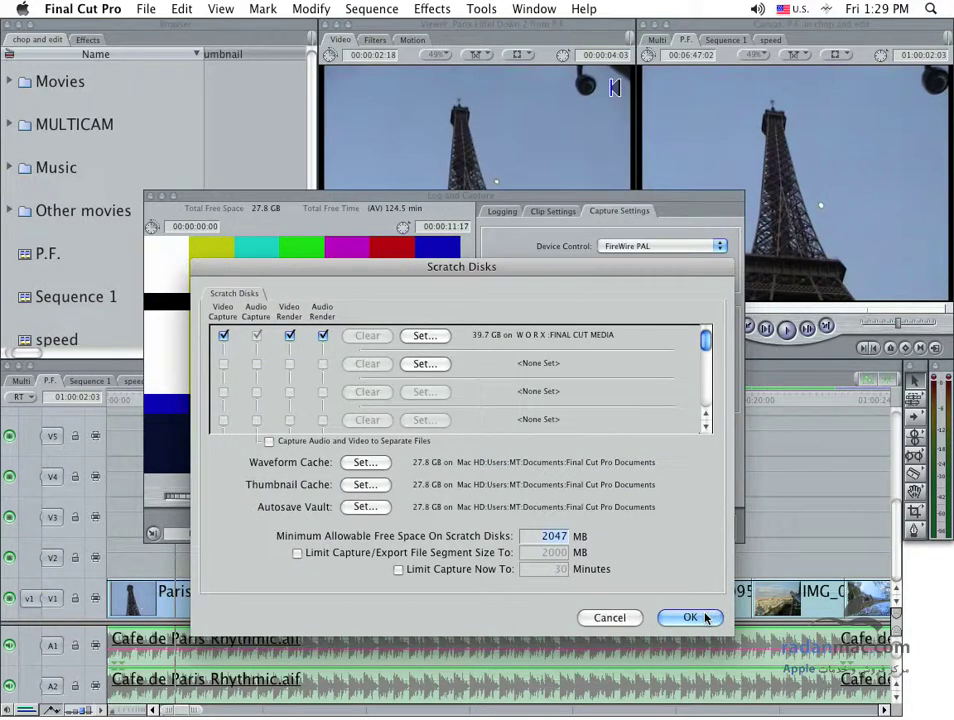
left_click(706, 618)
Hide Final Cut Pro and browse FINAL CUT MEDIA's Render Files, Capture Scratch and Audio Render Files folders.
key("super+h")
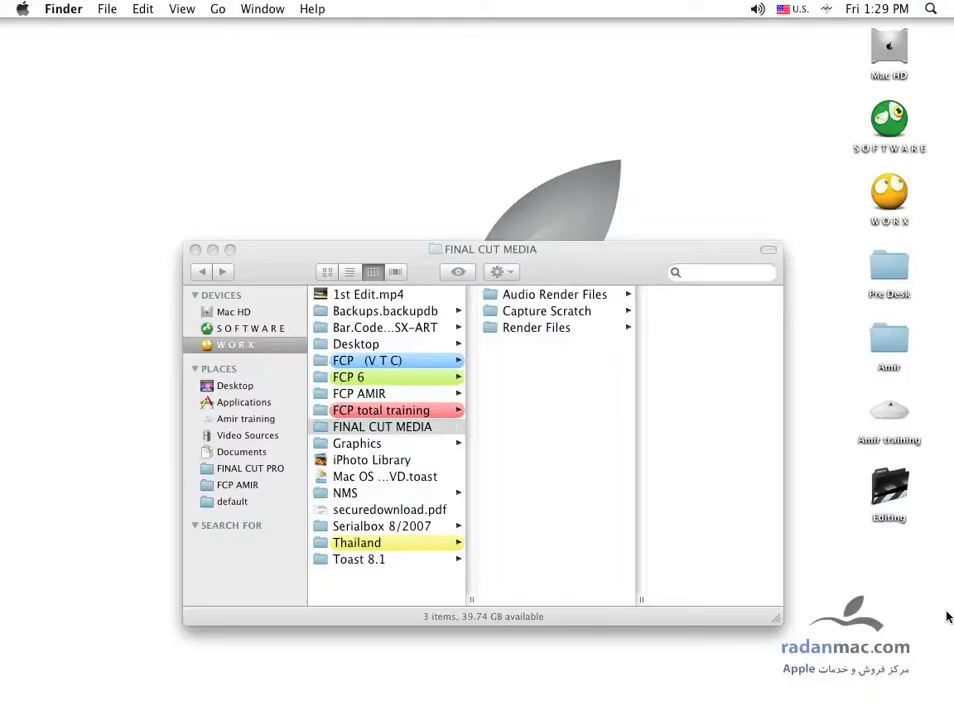
left_click(403, 428)
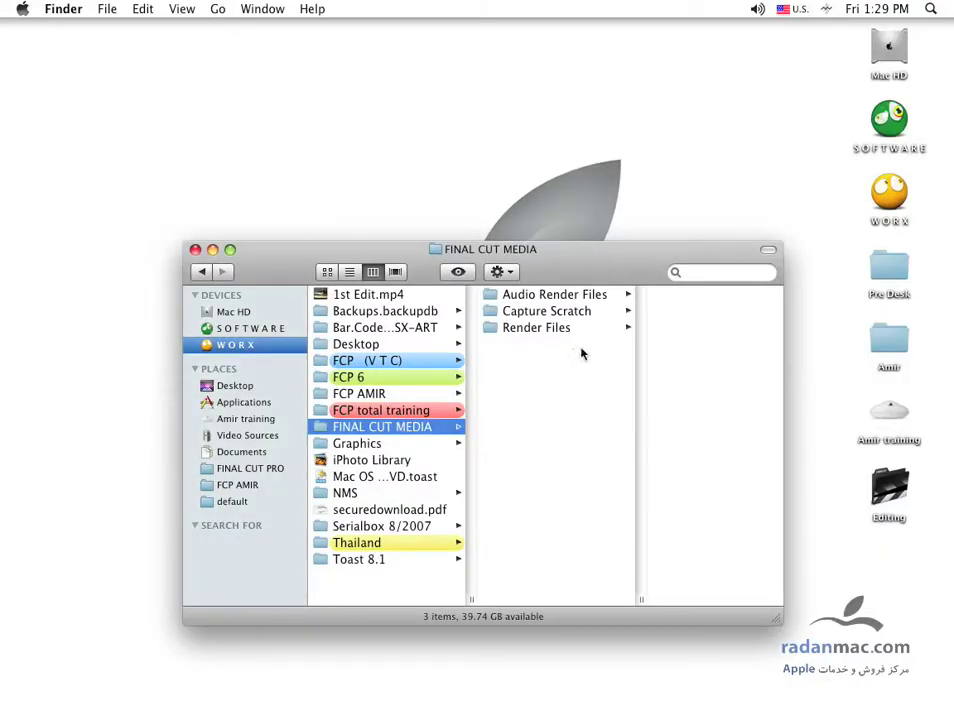
left_click_drag(549, 296, 550, 333)
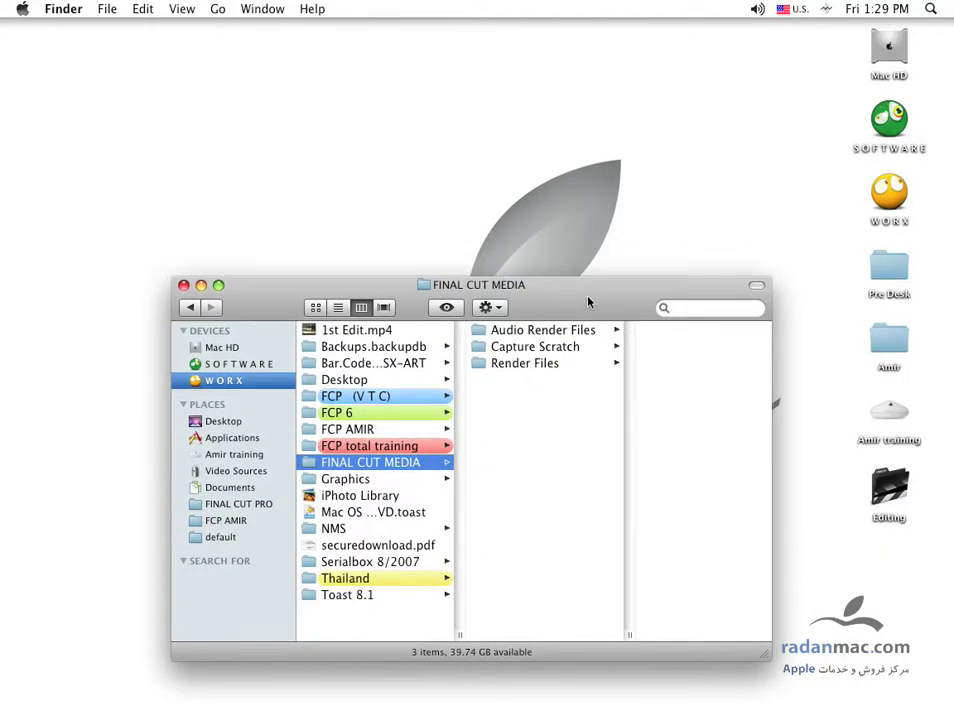
left_click_drag(590, 300, 522, 308)
left_click(474, 374)
left_click(490, 355)
left_click(479, 342)
Return to Final Cut Pro and reopen the Scratch Disks settings.
key("super+Tab")
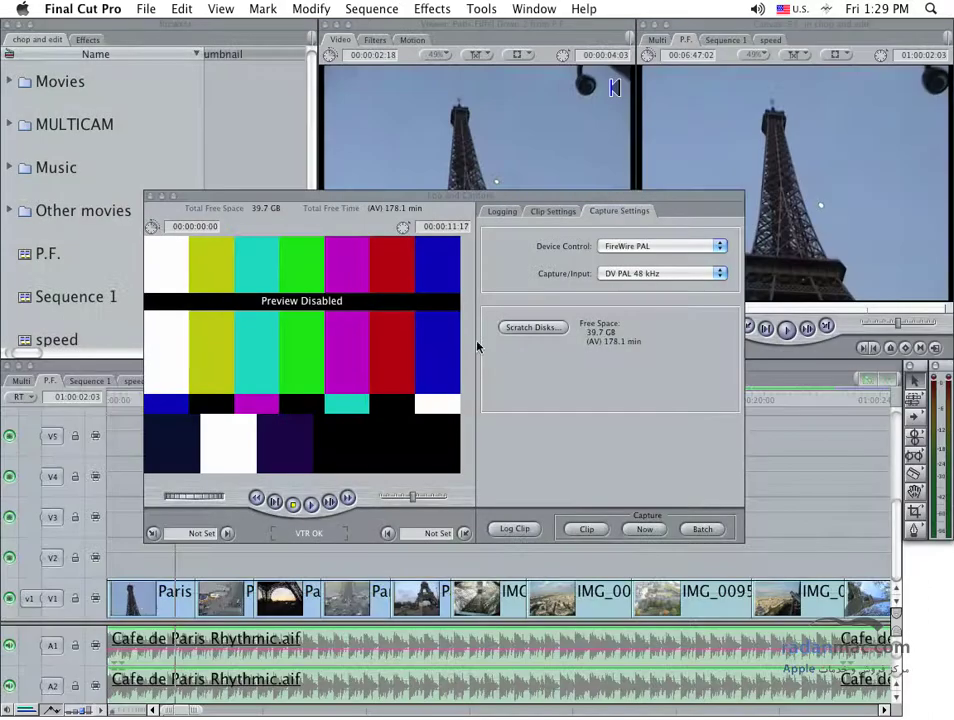
left_click(532, 326)
left_click_drag(488, 269, 582, 300)
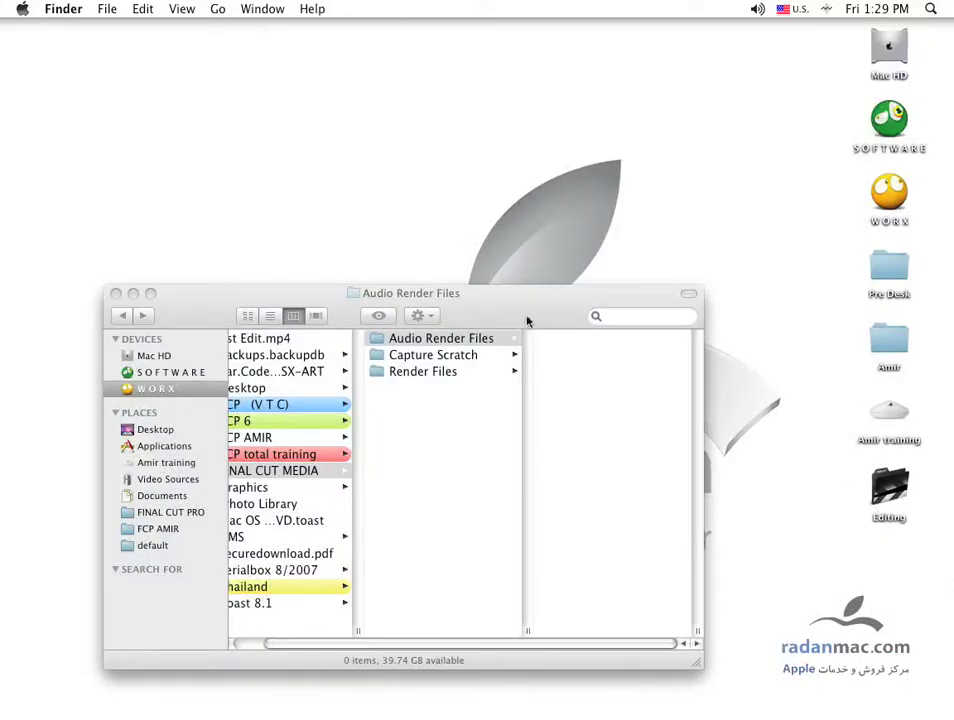
Show the Mac HD contents in Finder to check the Time to get busy folder.
left_click_drag(526, 320, 579, 327)
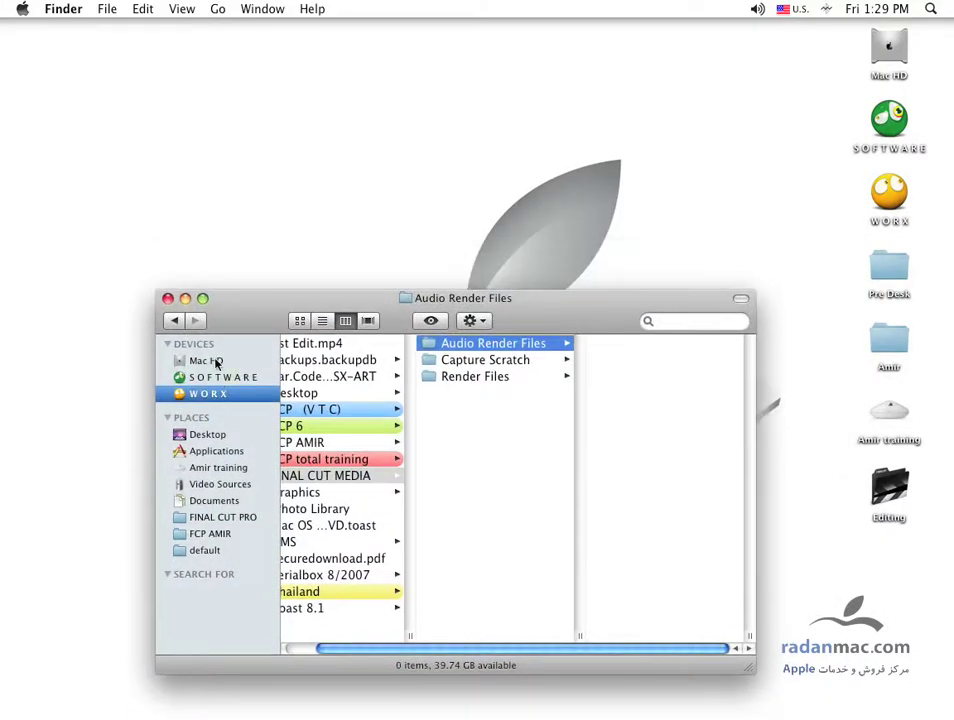
left_click(214, 362)
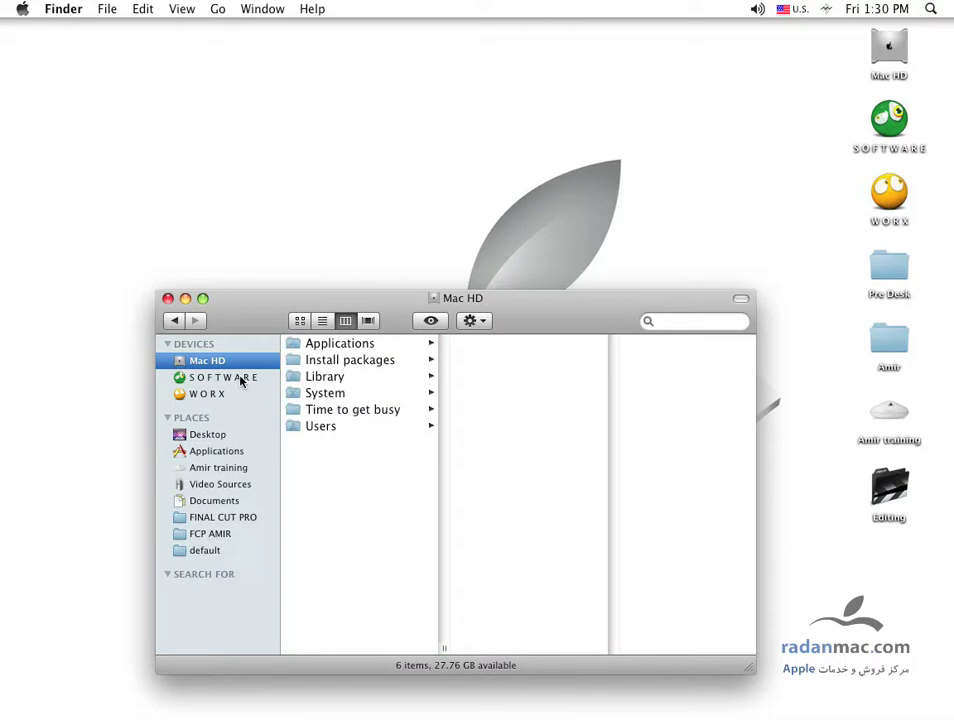
left_click_drag(236, 319, 241, 321)
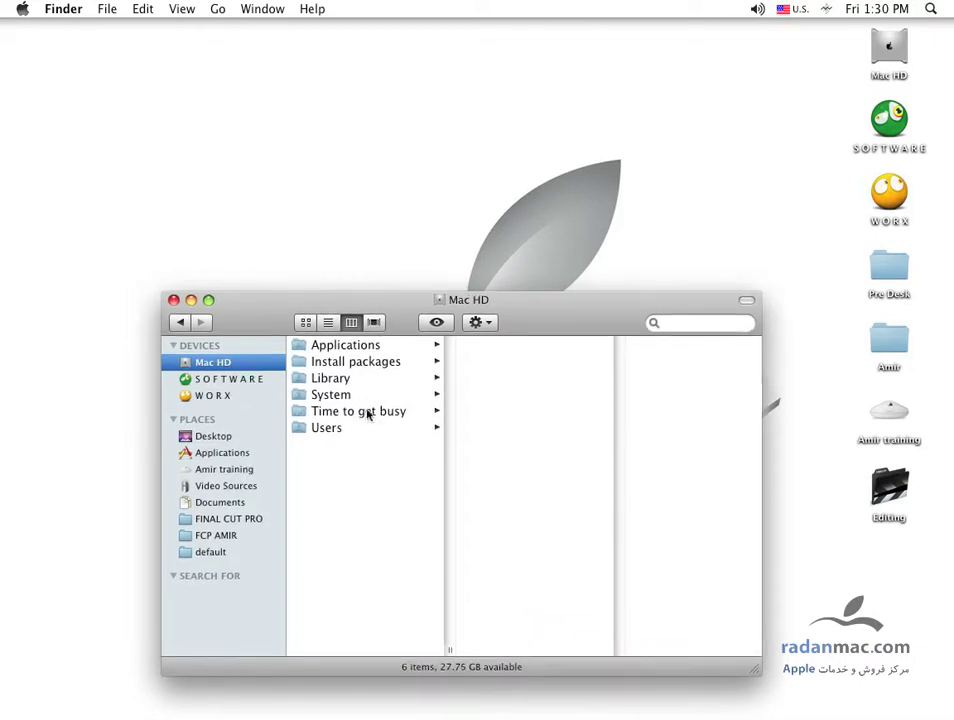
Look inside WORX's FCP AMIR and FINAL CUT MEDIA folders.
left_click(227, 398)
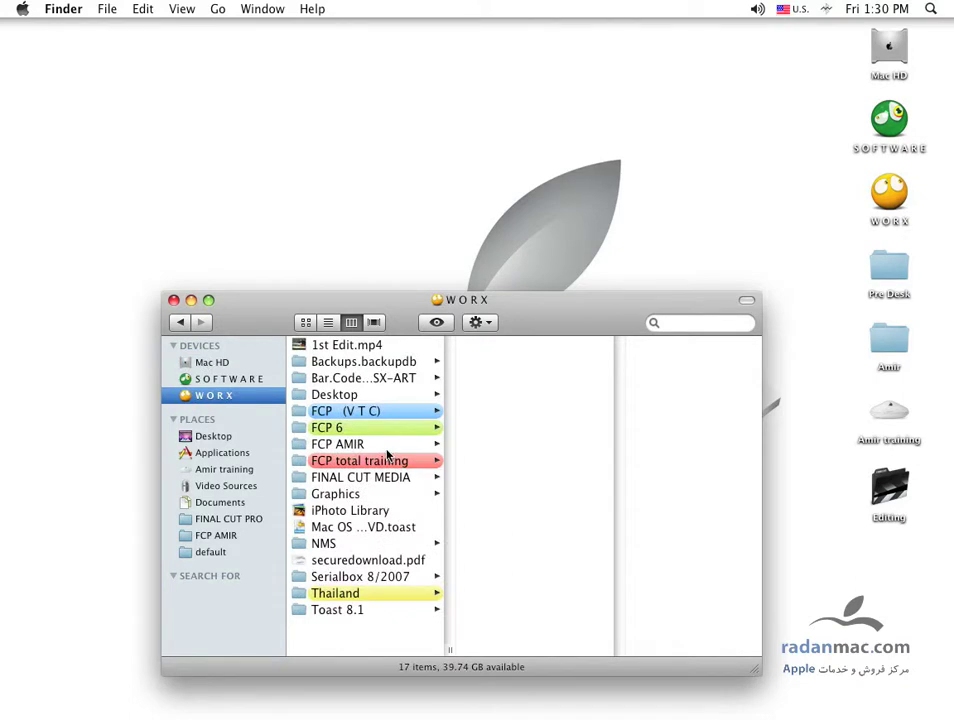
left_click(385, 444)
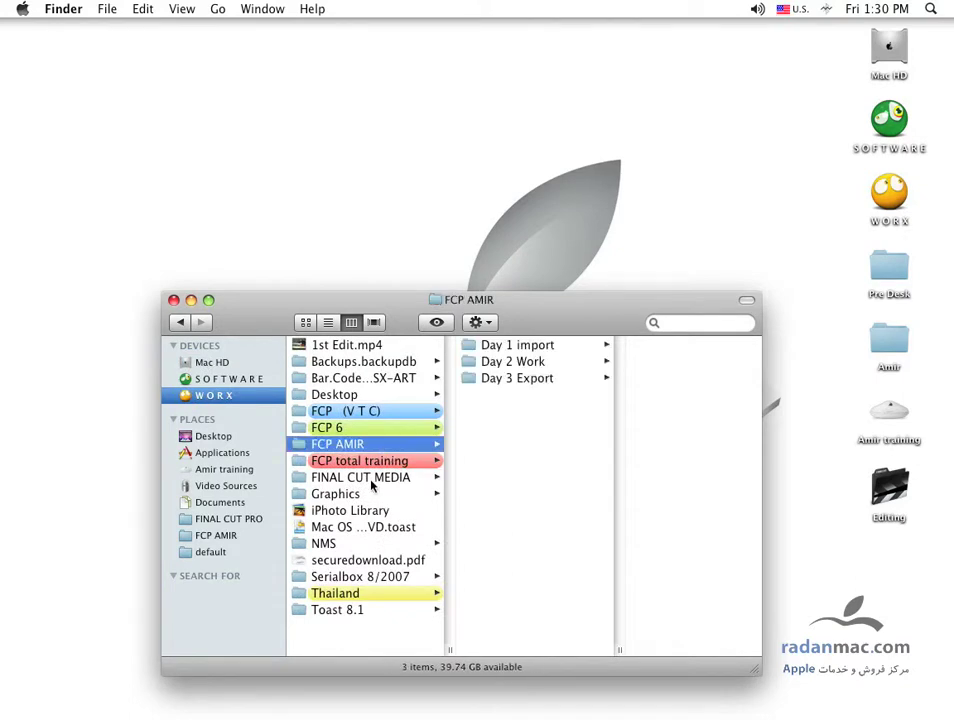
left_click(376, 478)
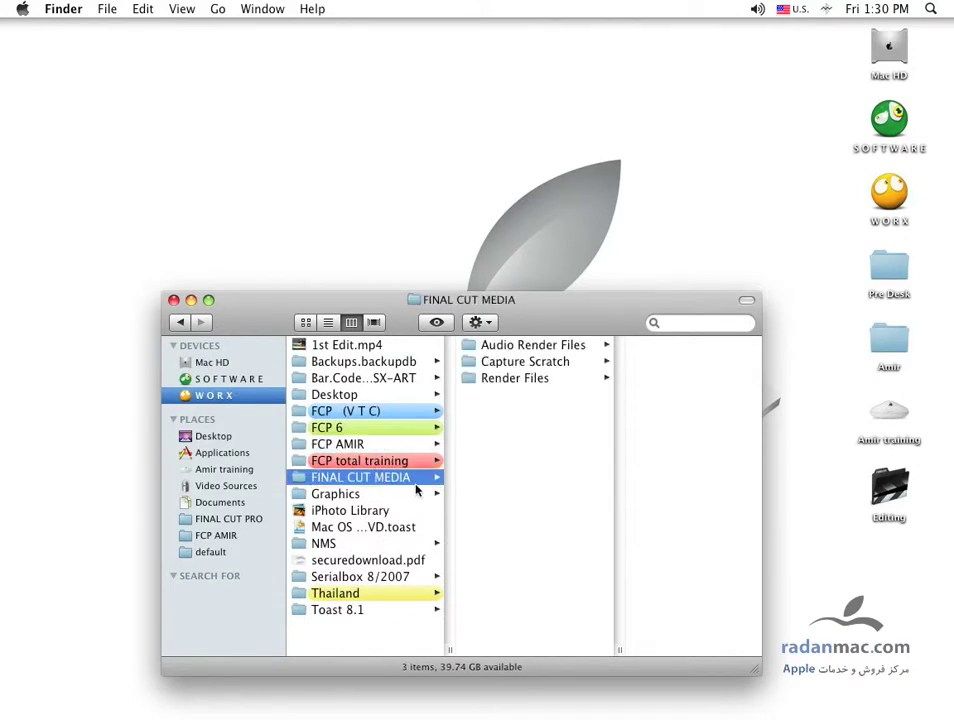
left_click_drag(535, 298, 540, 309)
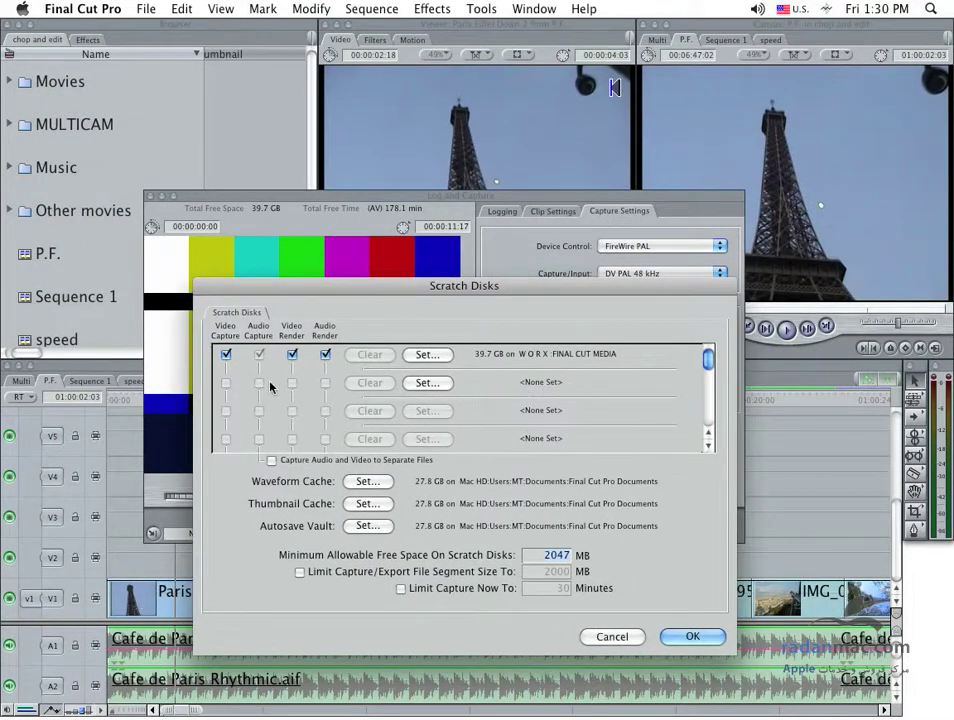
Set the second scratch disk to Mac HD's Time to get busy folder.
left_click(423, 394)
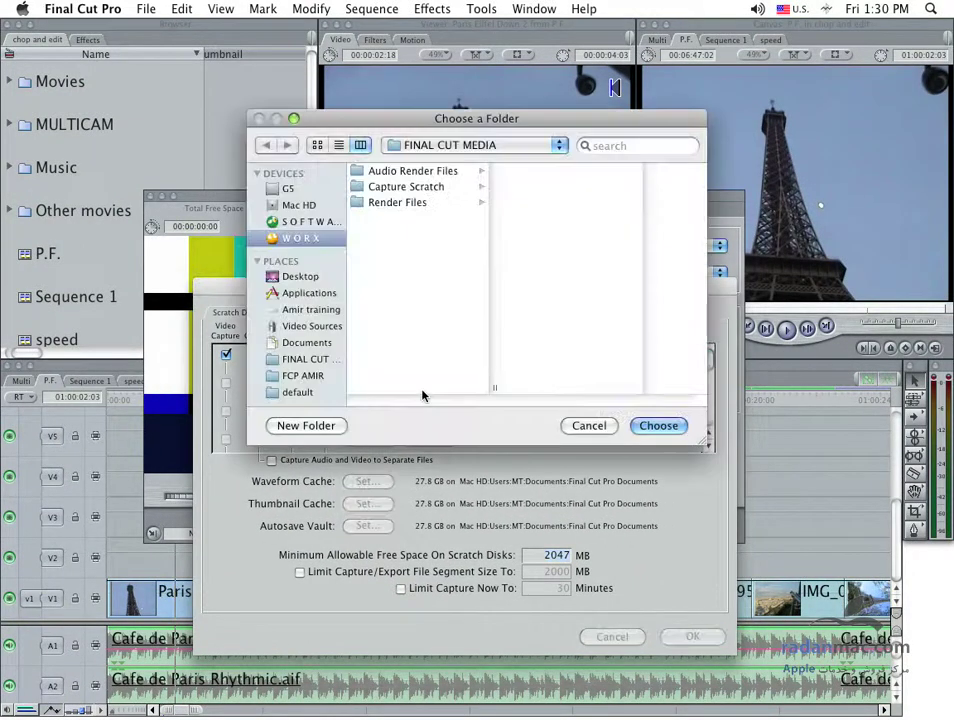
left_click(279, 189)
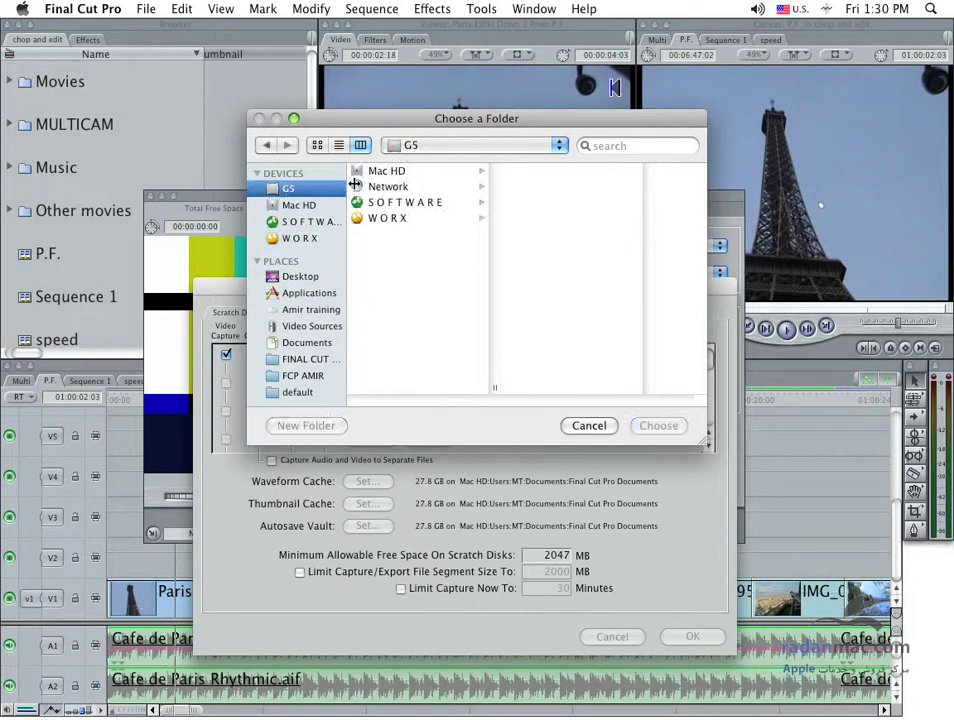
left_click(434, 172)
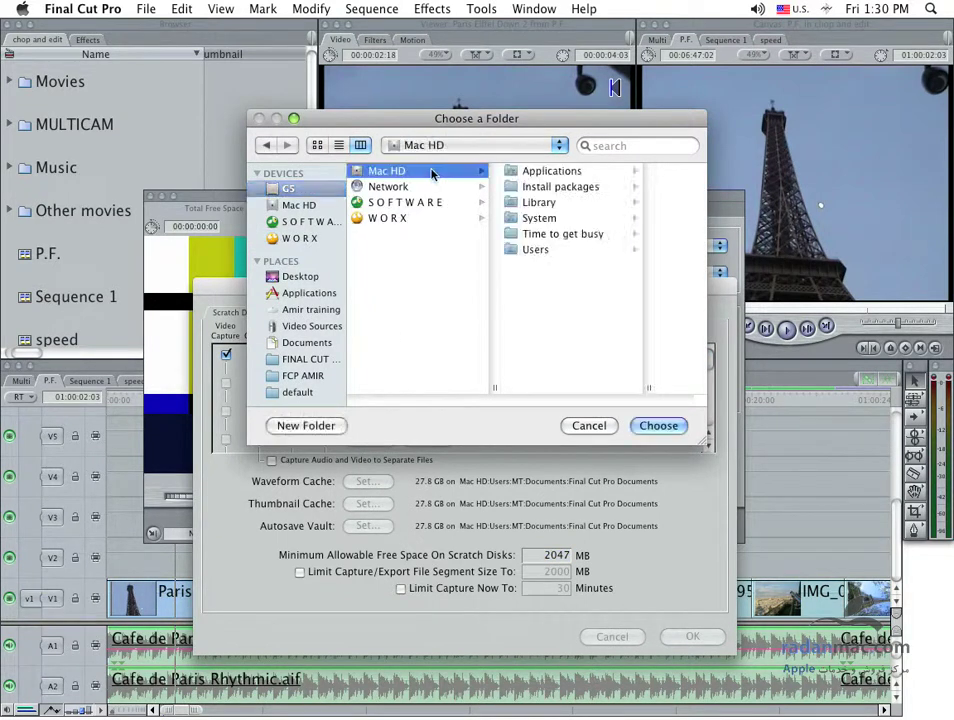
left_click(560, 233)
left_click(659, 428)
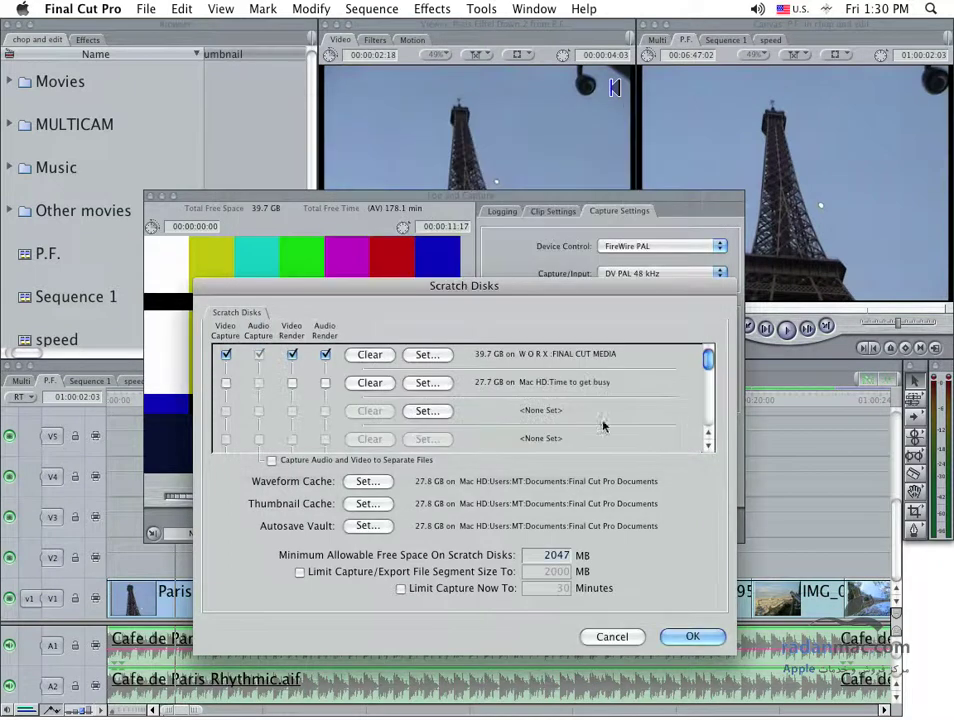
Send video and audio renders to Time to get busy instead of FINAL CUT MEDIA.
left_click(291, 383)
left_click(325, 383)
left_click(291, 354)
left_click(325, 354)
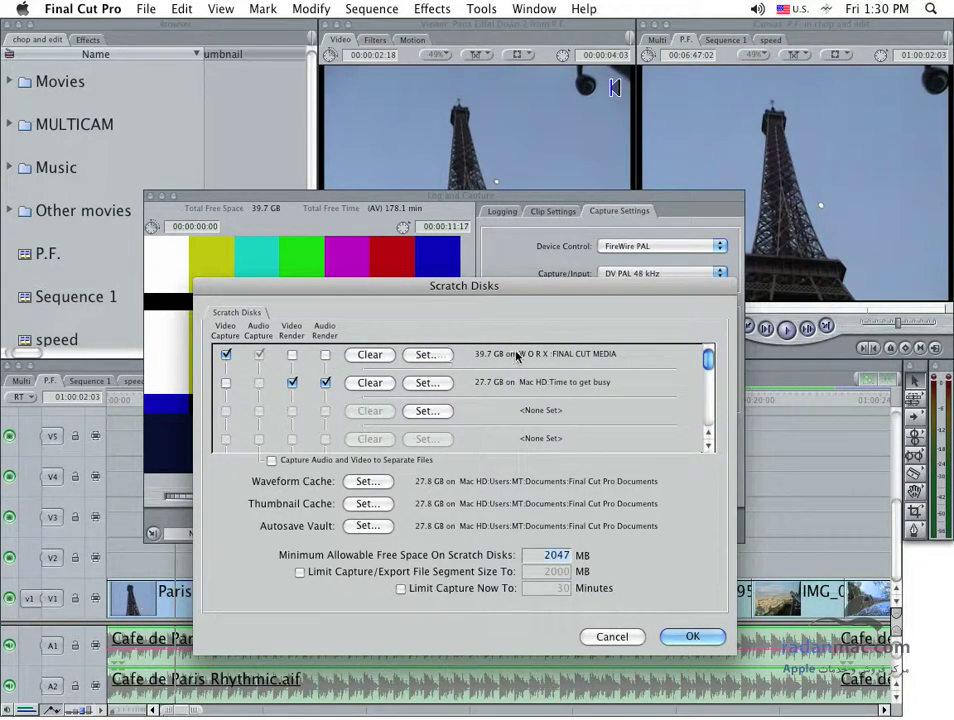
mouse_move(462, 292)
left_mouse_down()
mouse_move(549, 325)
mouse_move(545, 308)
left_mouse_up()
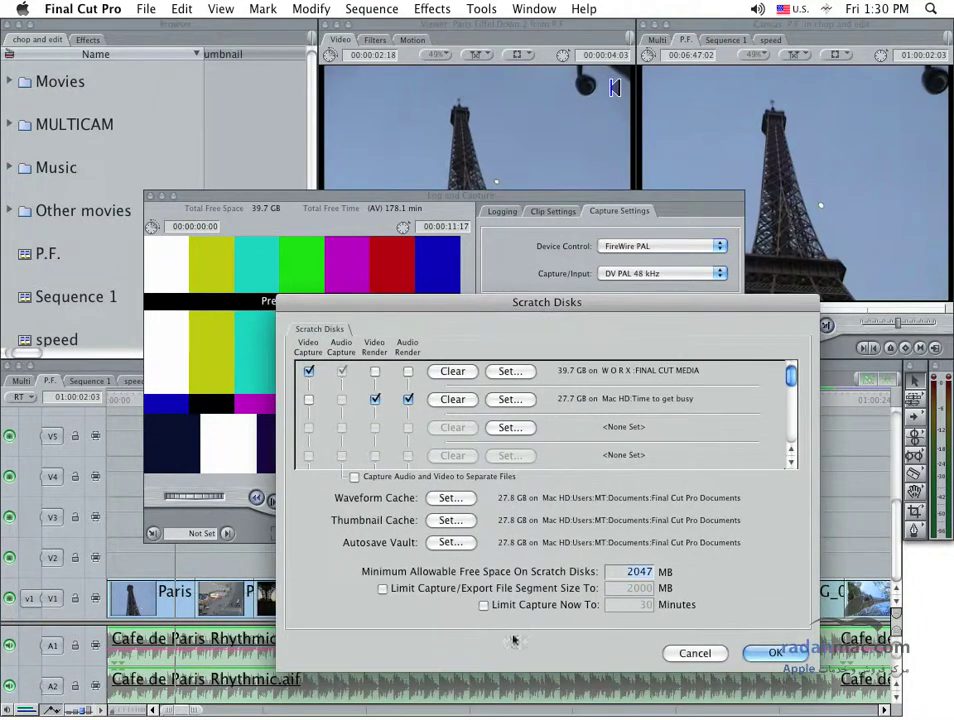
mouse_move(418, 671)
left_click(335, 655)
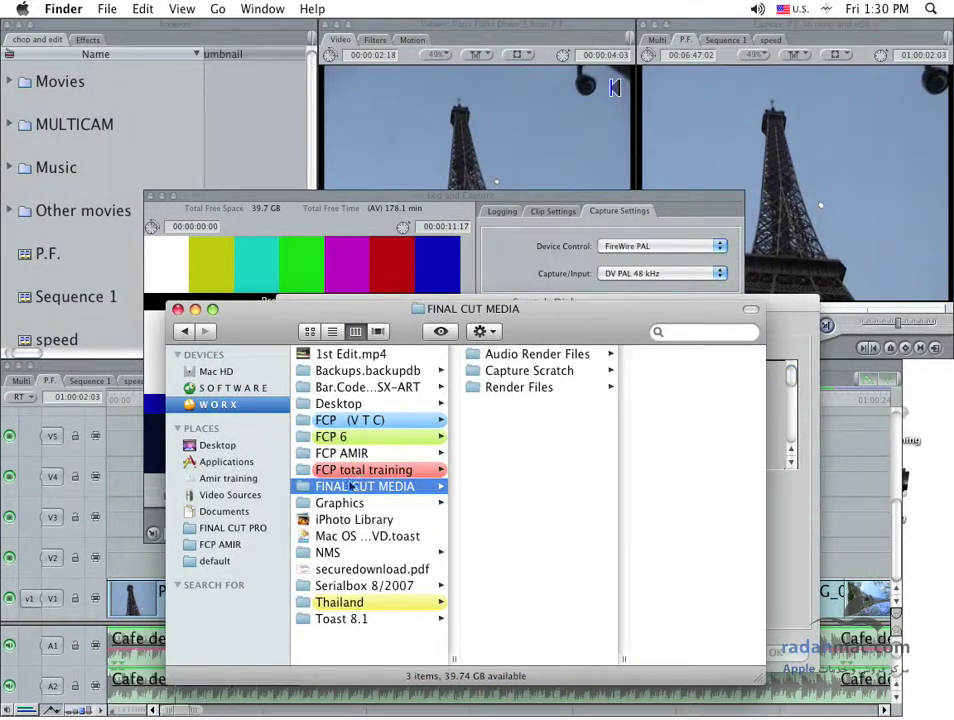
mouse_move(537, 331)
left_mouse_down()
mouse_move(652, 426)
mouse_move(686, 496)
left_mouse_up()
left_click(685, 470)
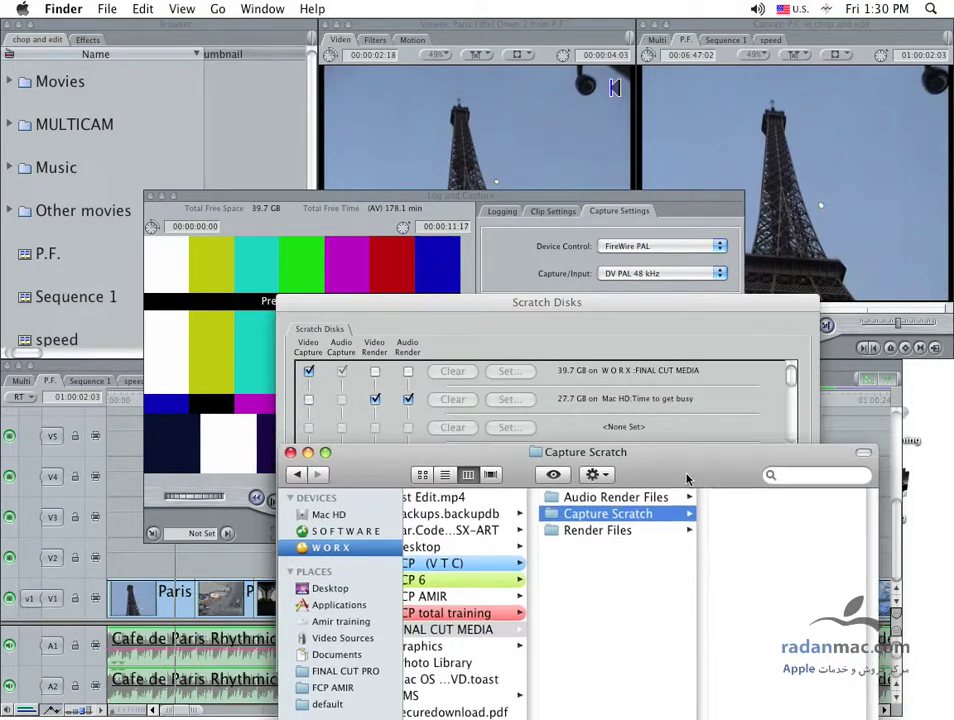
mouse_move(362, 481)
left_mouse_down()
mouse_move(307, 537)
mouse_move(329, 504)
left_mouse_up()
left_click(270, 578)
left_click(386, 594)
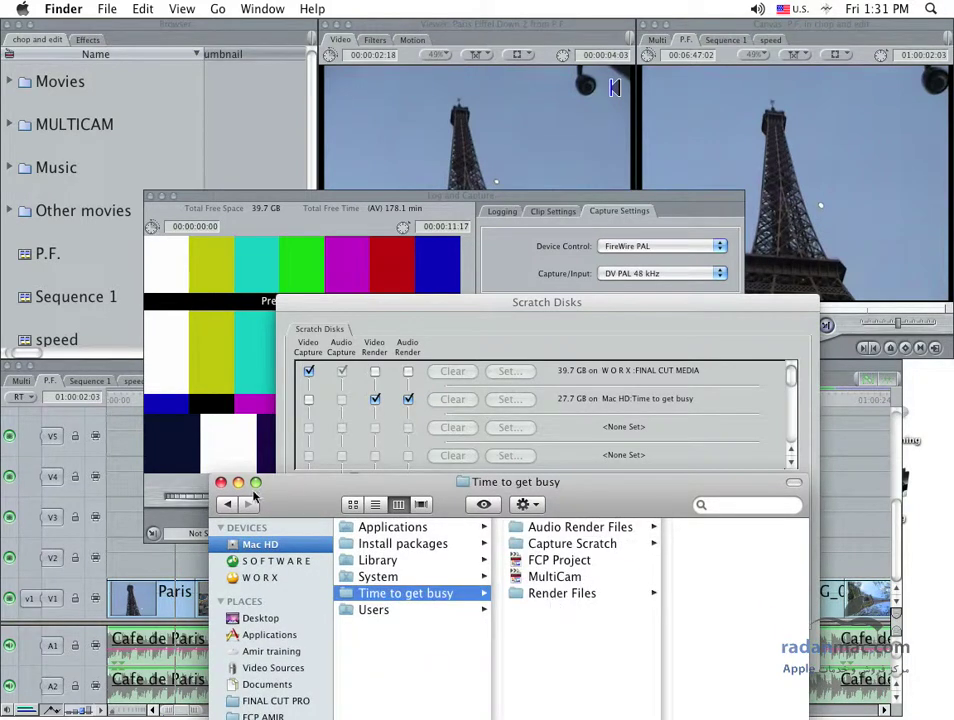
left_click(490, 315)
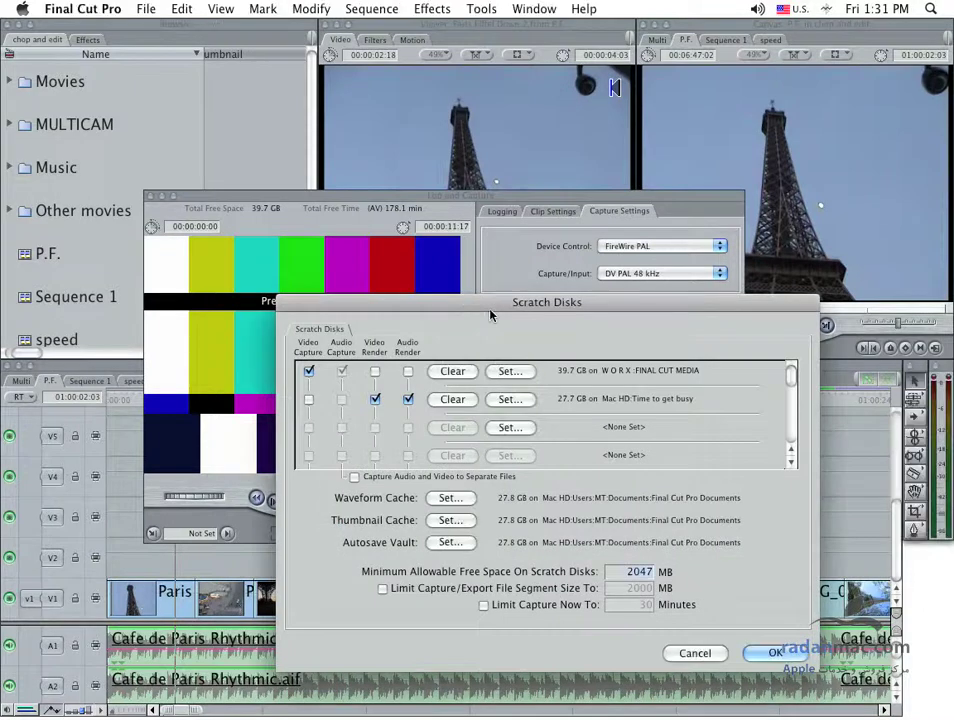
Confirm the Scratch Disks settings, then view Log and Capture's Clip Settings and Capture Settings.
left_click_drag(490, 315, 512, 256)
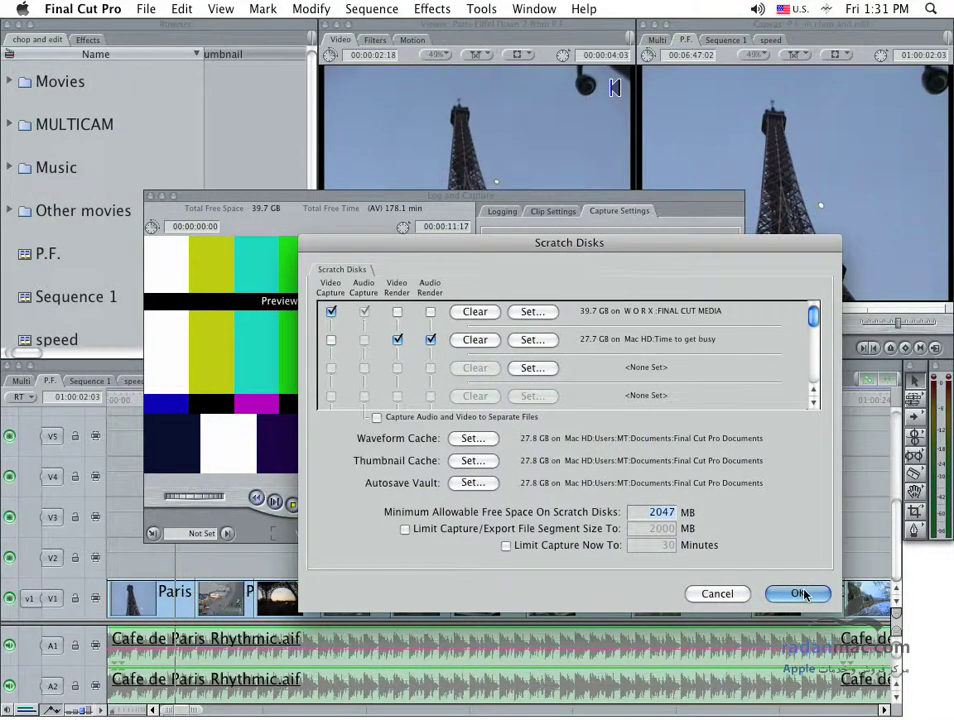
left_click(797, 594)
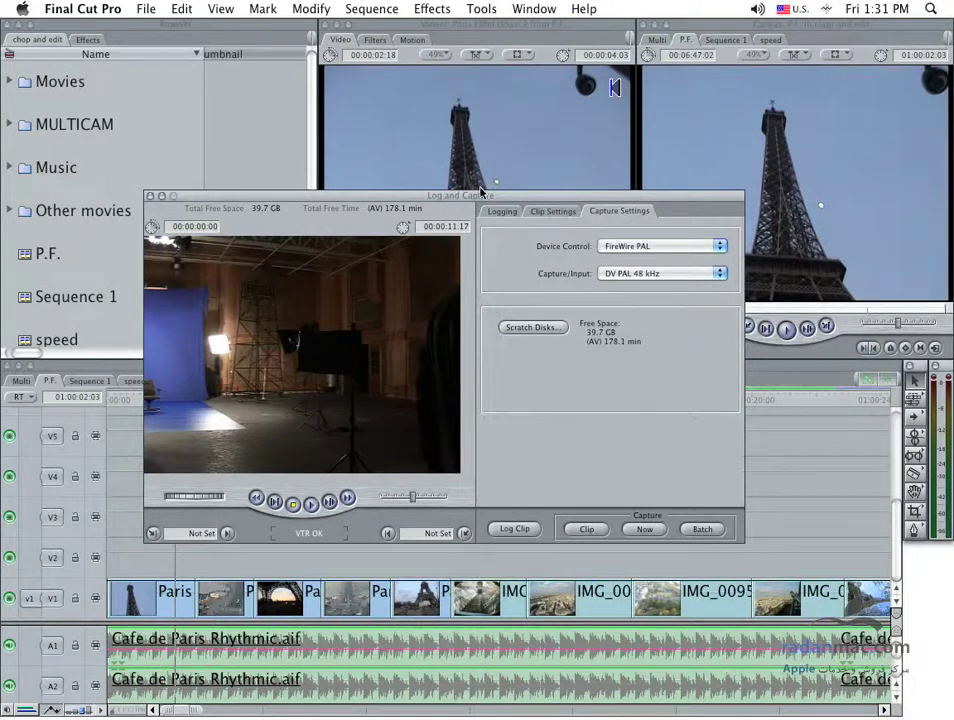
left_click_drag(481, 191, 518, 193)
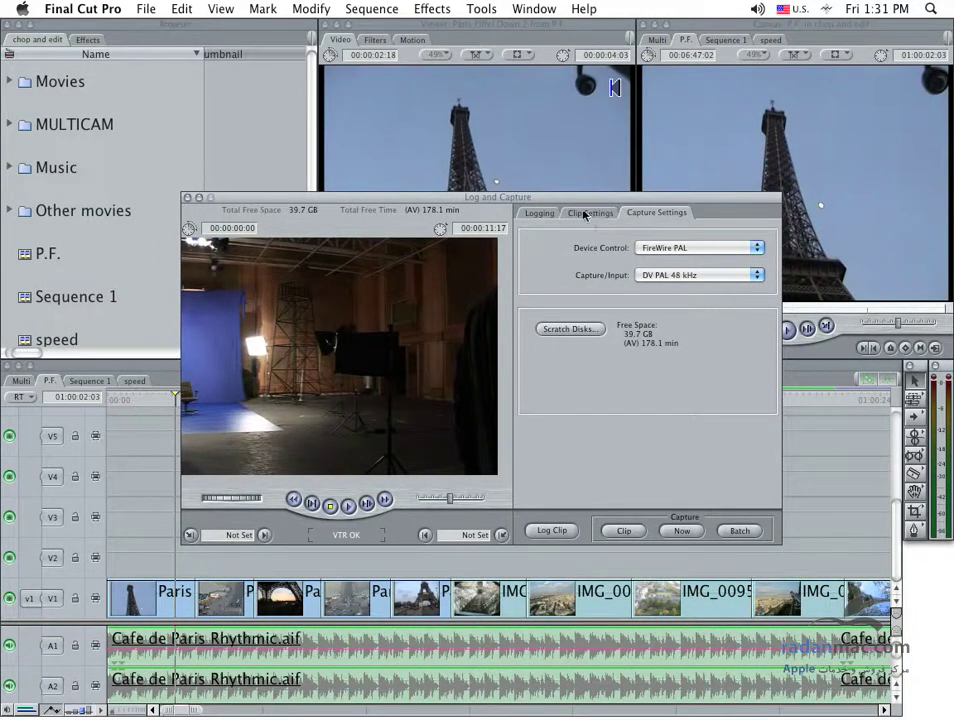
left_click(588, 213)
left_click(640, 213)
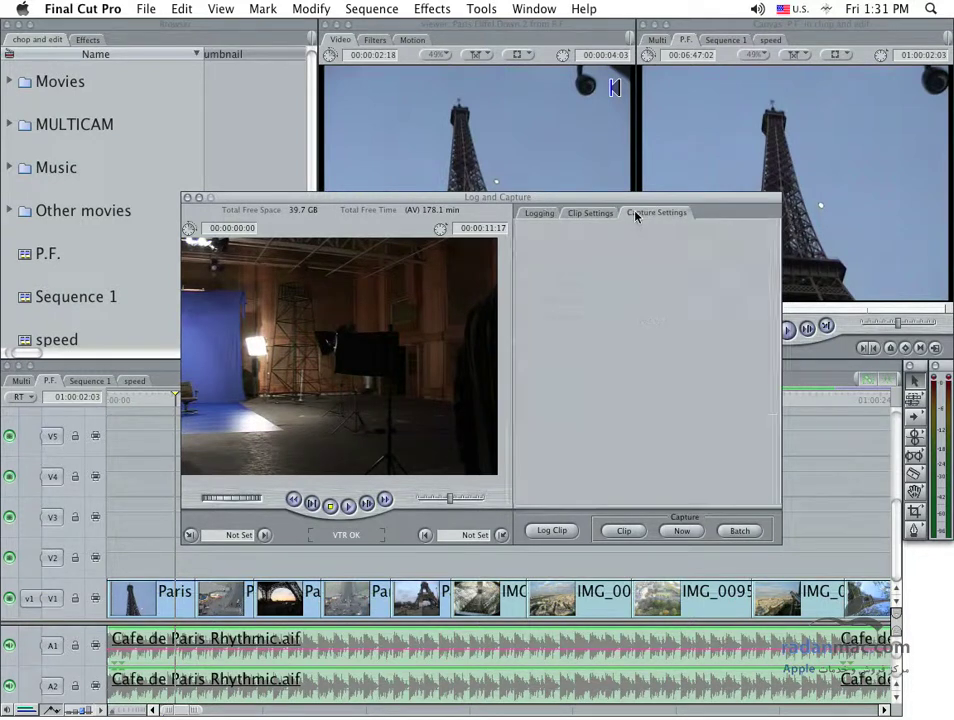